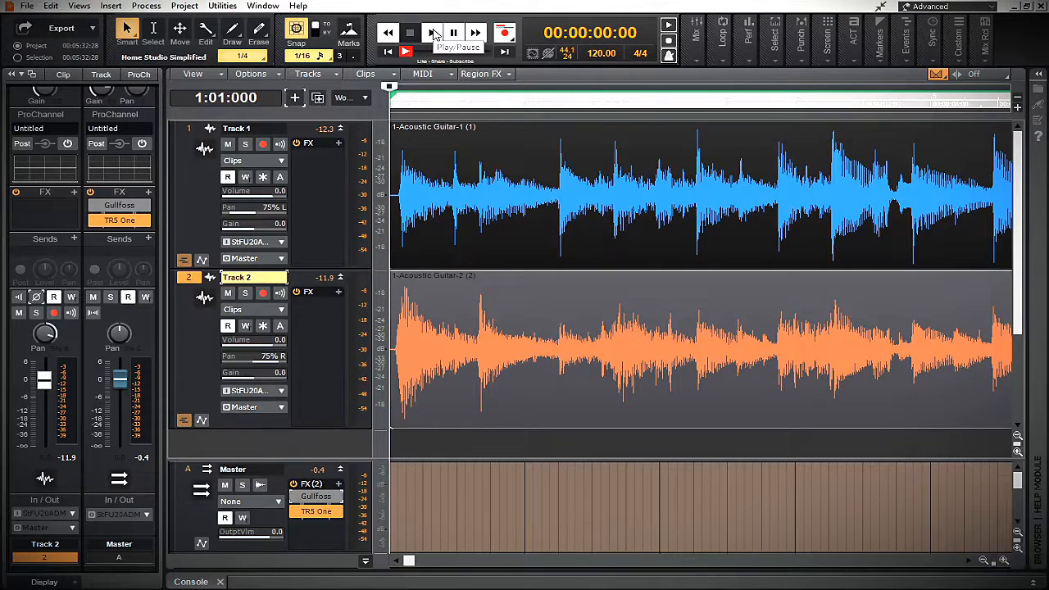
Compare playback of the two acoustic guitar tracks with Track 2's phase normal and inverted, and restore the normal phase
{"action": "left_click", "coordinate": [434, 33]}
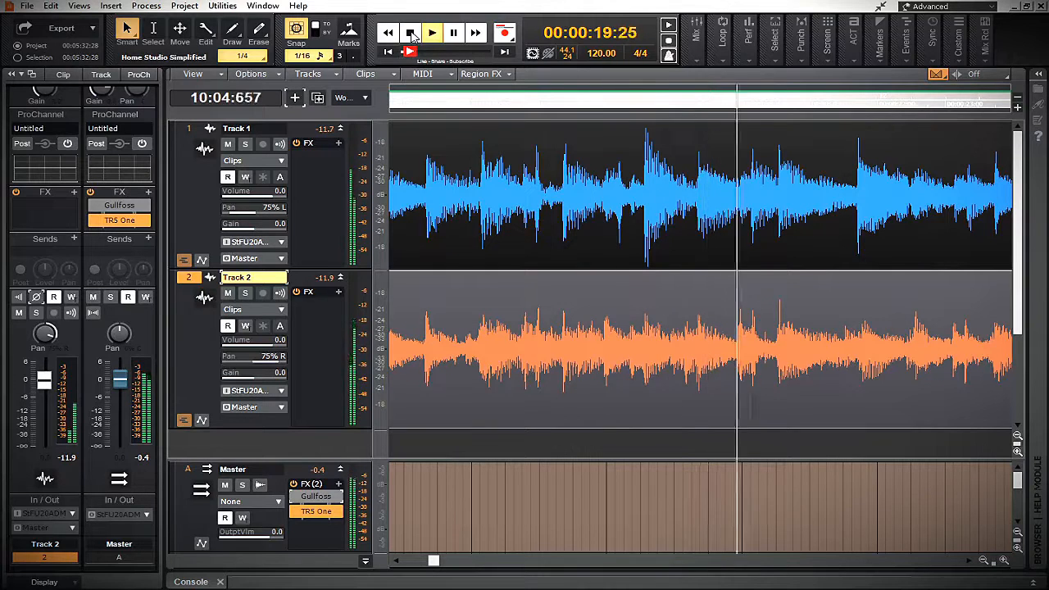
{"action": "left_click", "coordinate": [412, 33]}
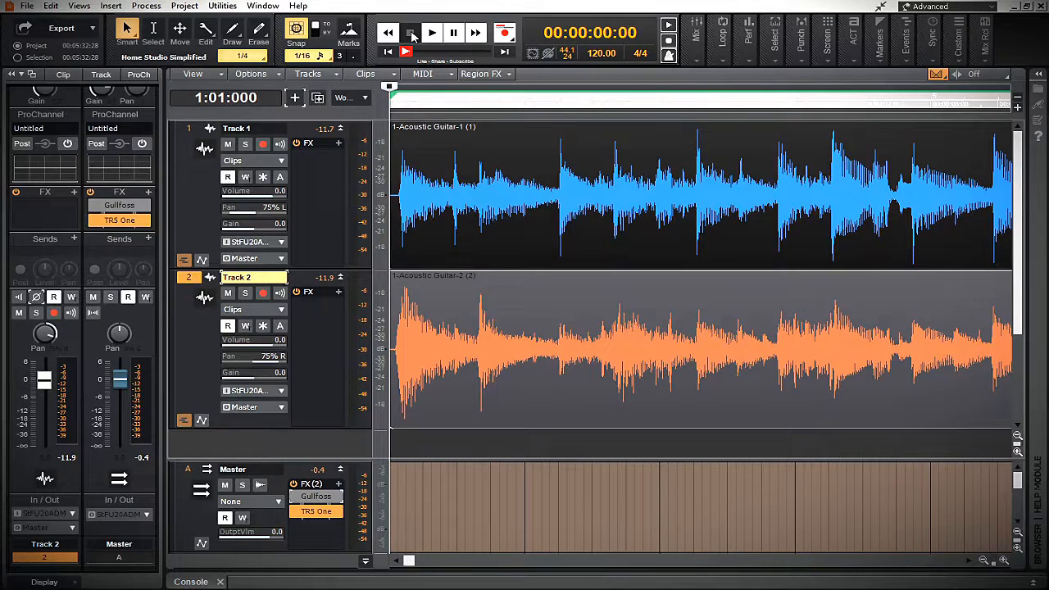
{"action": "left_click", "coordinate": [37, 297]}
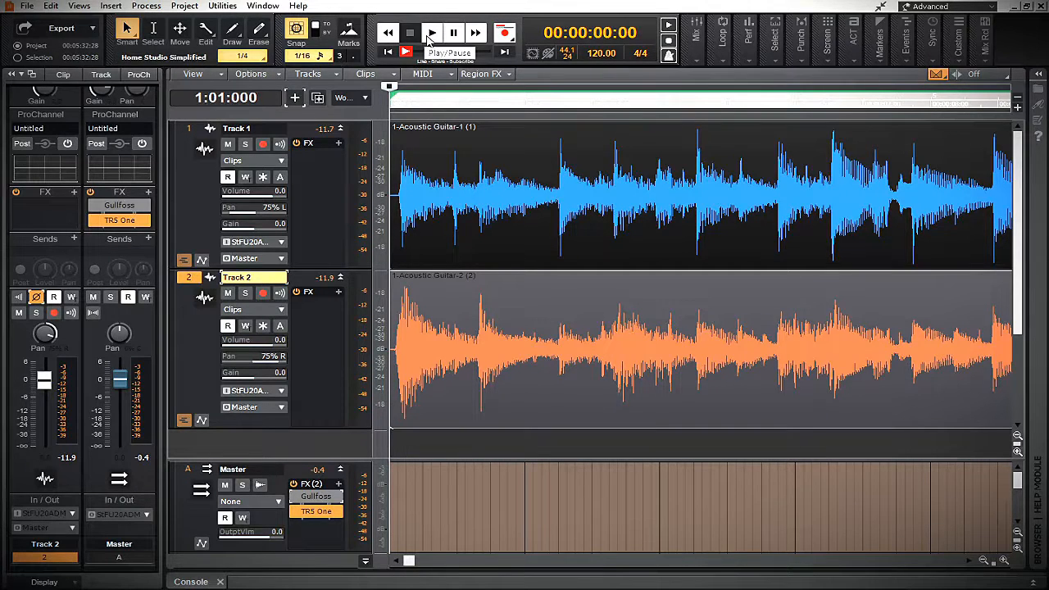
{"action": "left_click", "coordinate": [432, 34]}
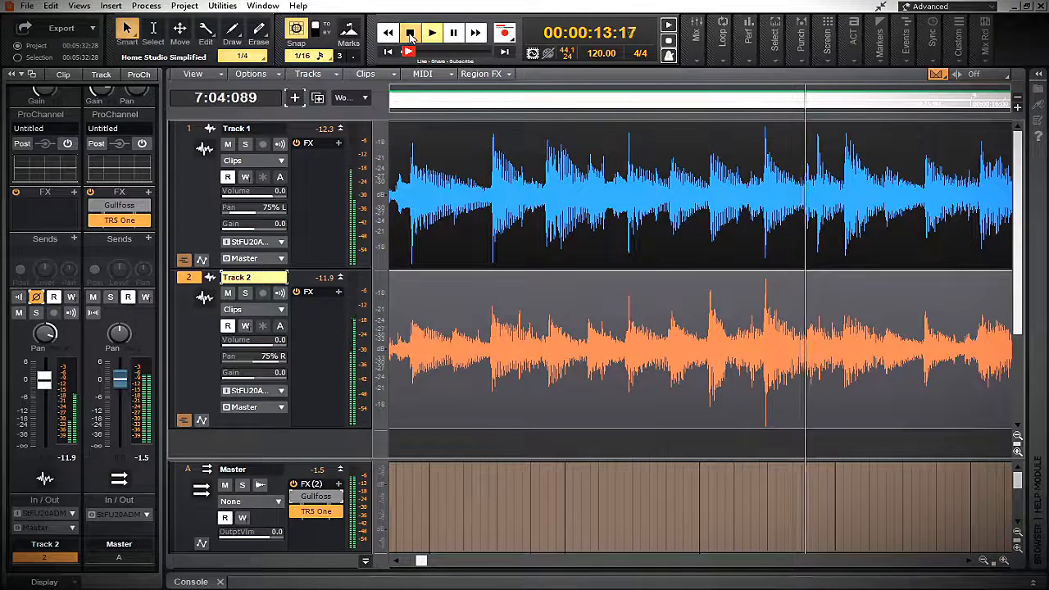
{"action": "left_click", "coordinate": [411, 34]}
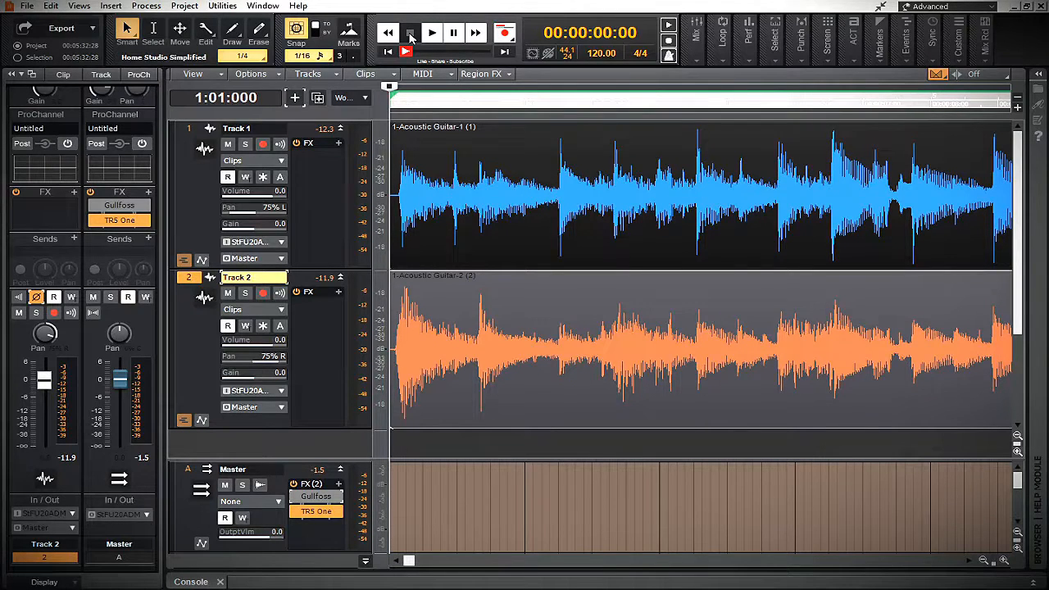
{"action": "left_click", "coordinate": [37, 298]}
Play the guitar tracks and activate the bypassed Gullfoss effect on the Master bus during playback
{"action": "left_click", "coordinate": [432, 35]}
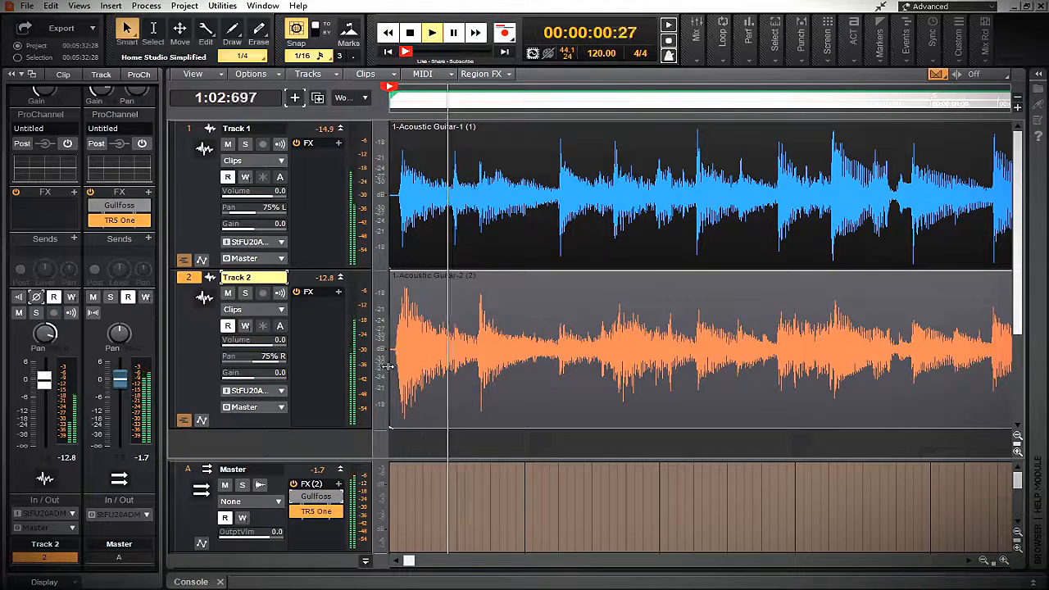
{"action": "left_click", "coordinate": [296, 500]}
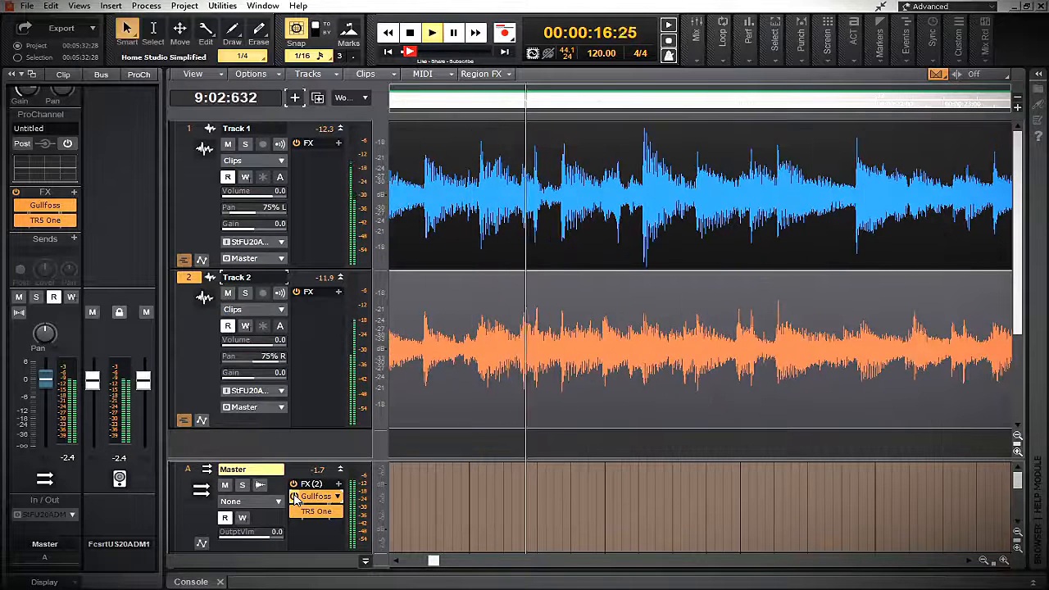
{"action": "left_click", "coordinate": [295, 497]}
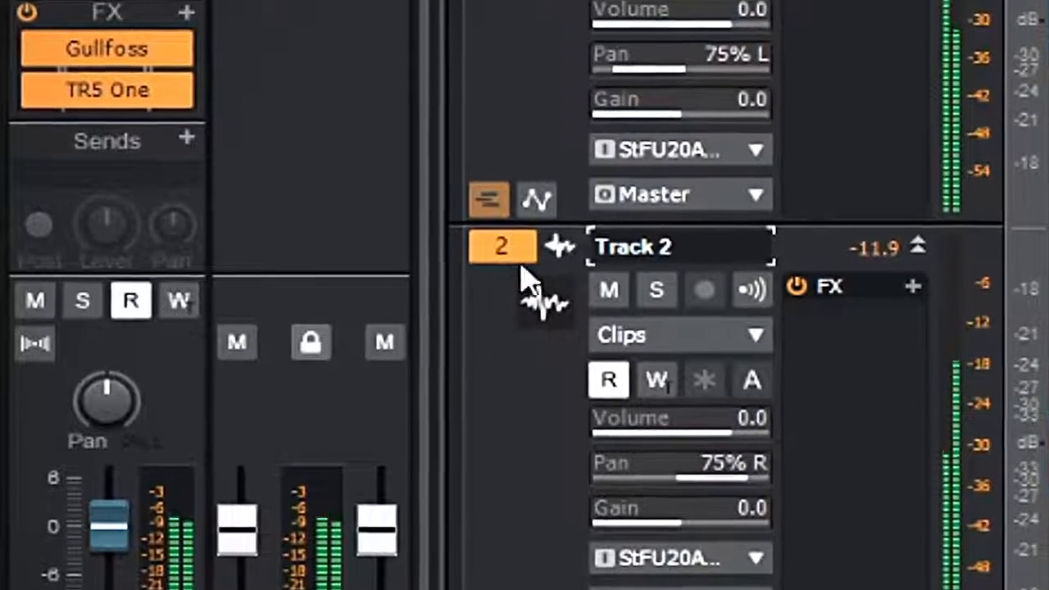
Compare Track 2's phase inverted and normal by toggling its phase inversion repeatedly during playback with Gullfoss active
{"action": "left_click", "coordinate": [437, 258]}
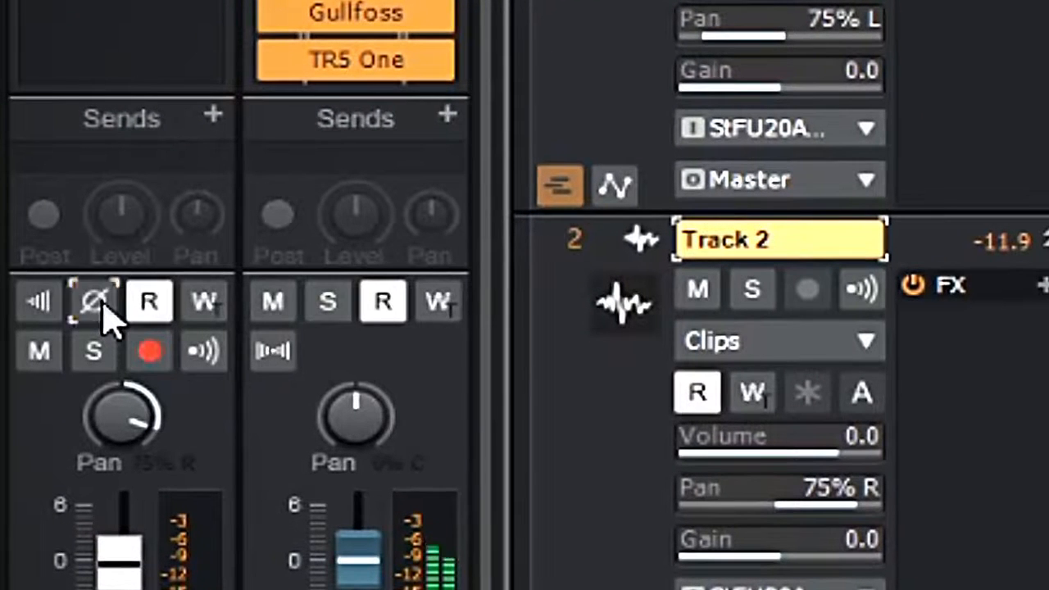
{"action": "left_click", "coordinate": [94, 303]}
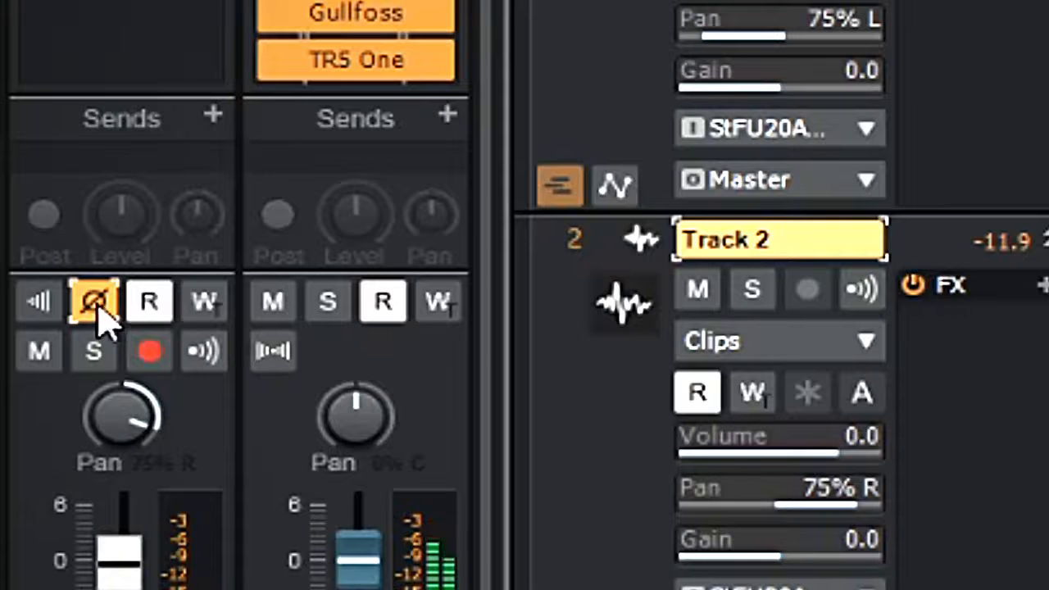
{"action": "left_click", "coordinate": [99, 310]}
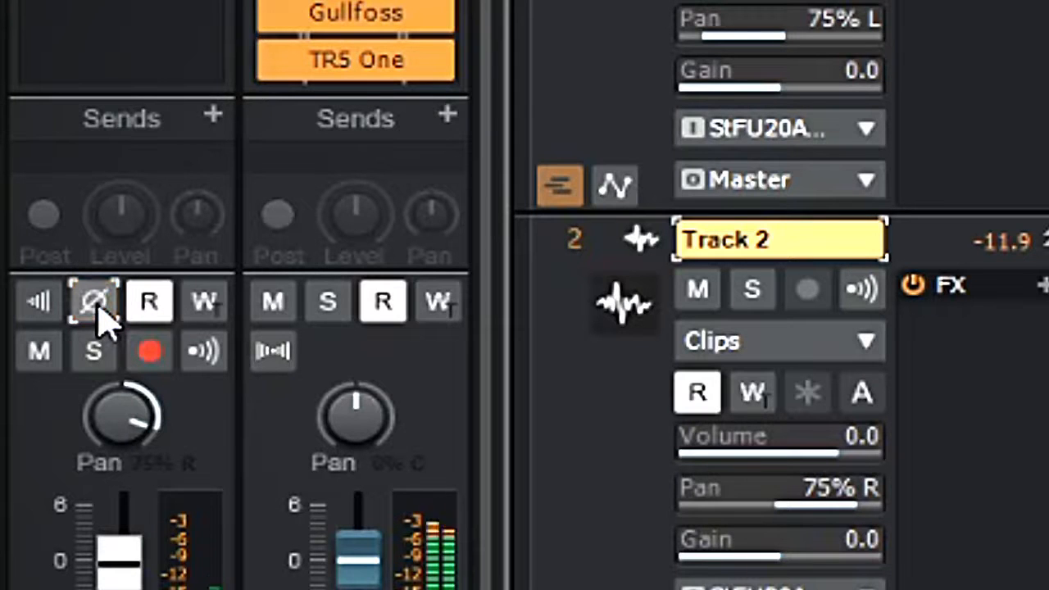
{"action": "left_click", "coordinate": [99, 309]}
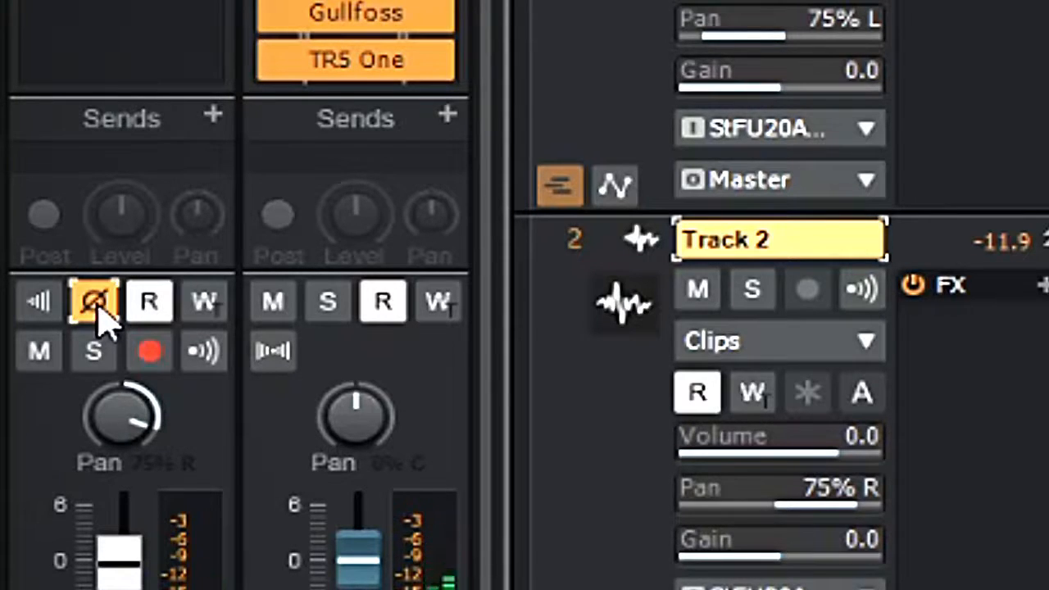
{"action": "left_click", "coordinate": [99, 309]}
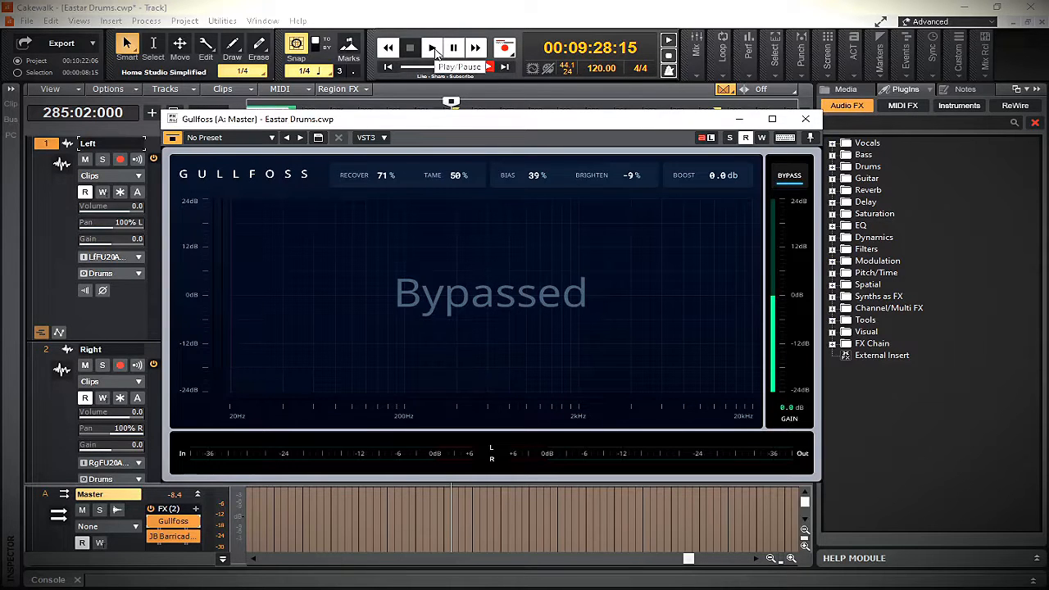
Play the drum recording and compare it with the Master bus Gullfoss active and bypassed, finishing bypassed, and minimize the plug-in window
{"action": "left_click", "coordinate": [433, 49]}
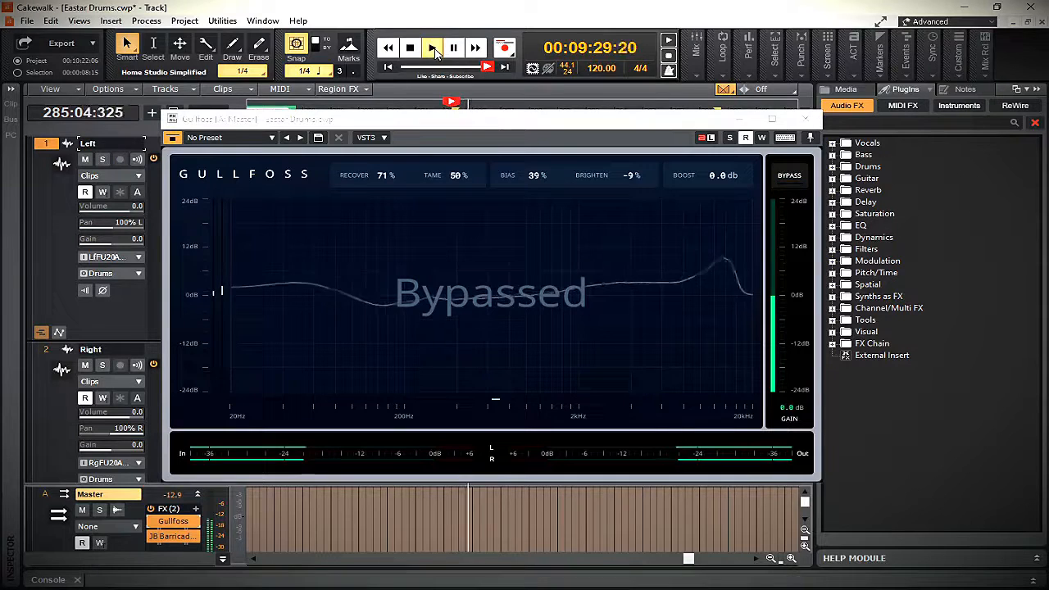
{"action": "left_click", "coordinate": [790, 176]}
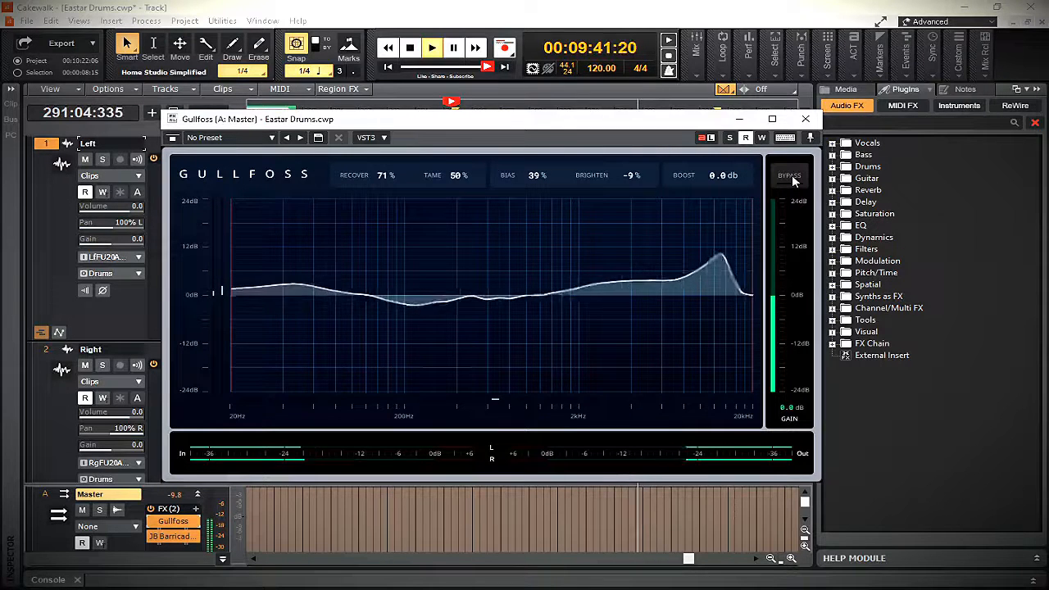
{"action": "left_click", "coordinate": [790, 176]}
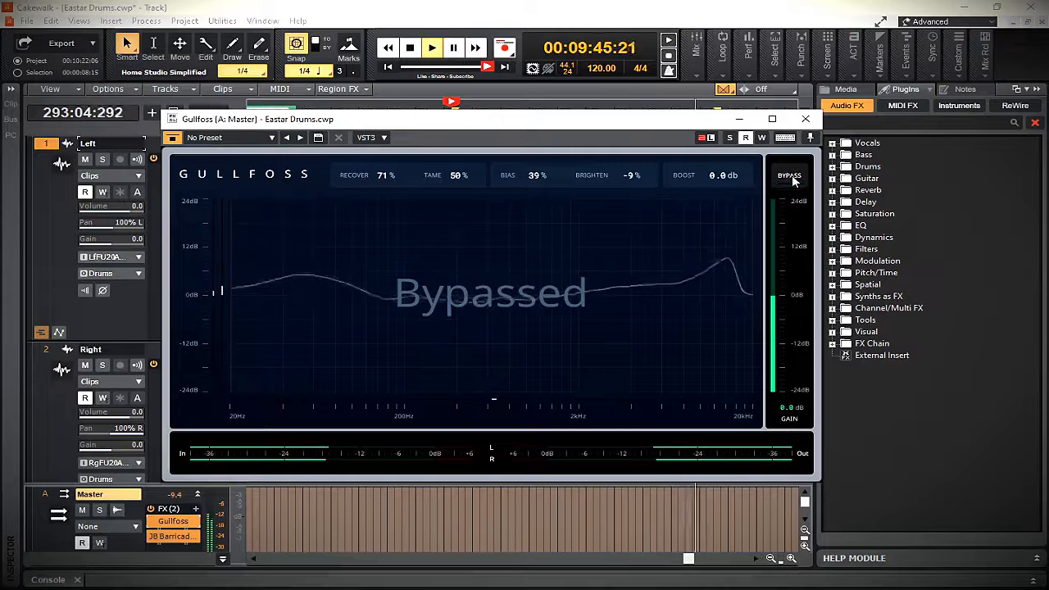
{"action": "left_click", "coordinate": [790, 177]}
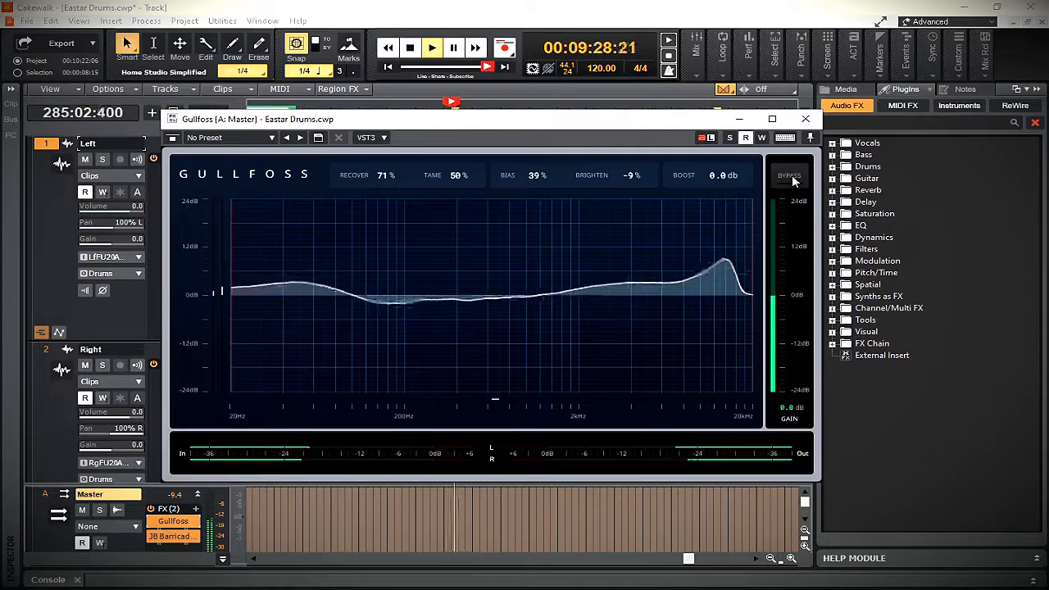
{"action": "left_click", "coordinate": [792, 180]}
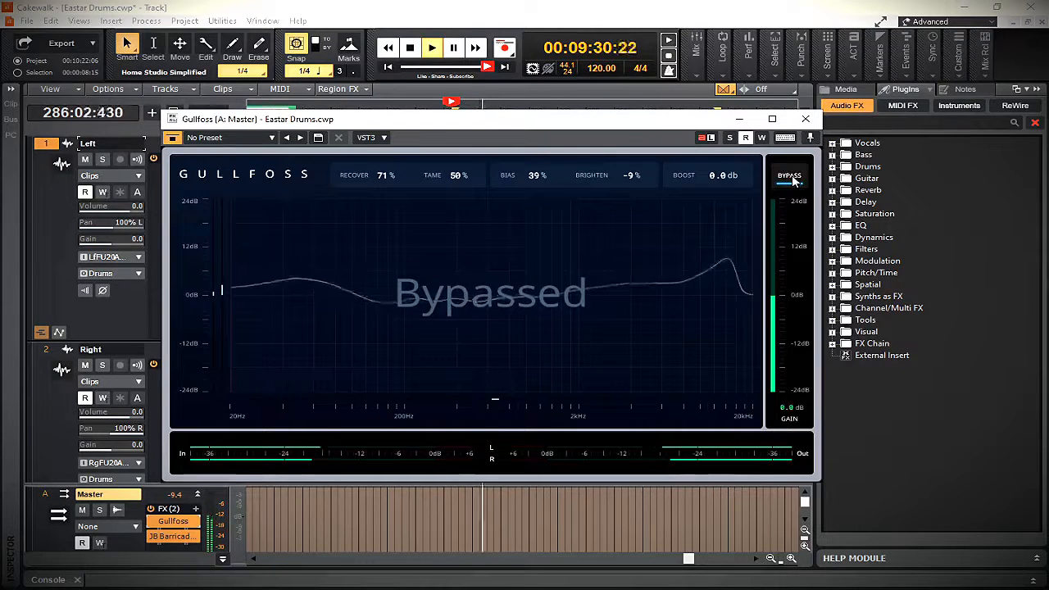
{"action": "left_click", "coordinate": [792, 180]}
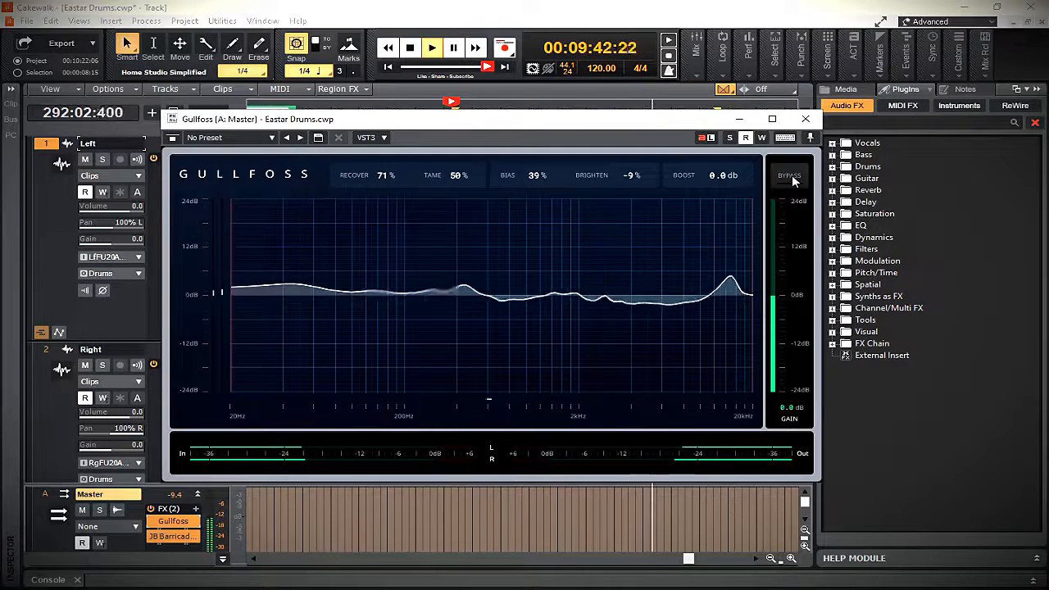
{"action": "left_click", "coordinate": [789, 177]}
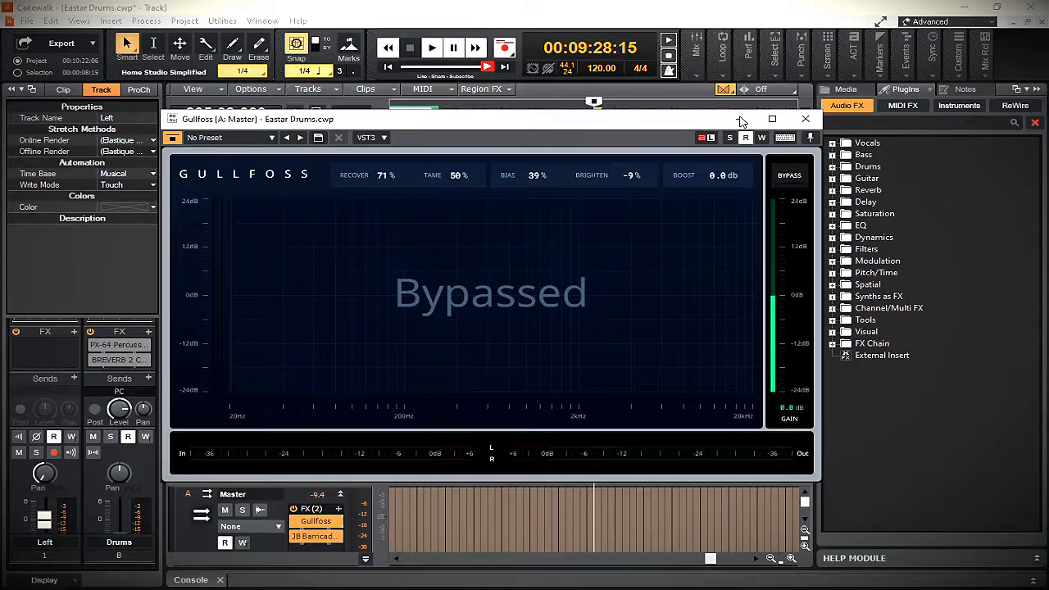
{"action": "left_click", "coordinate": [740, 120]}
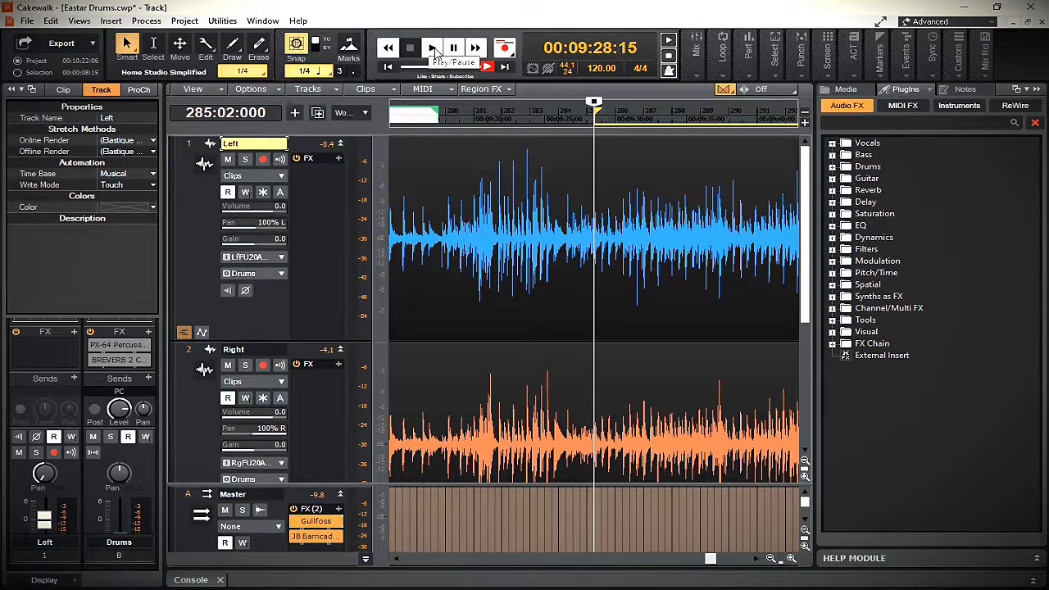
Play the drums and activate the PX-64 Percussion Strip and BREVERB 2 effects on the Drums bus
{"action": "left_click", "coordinate": [434, 51]}
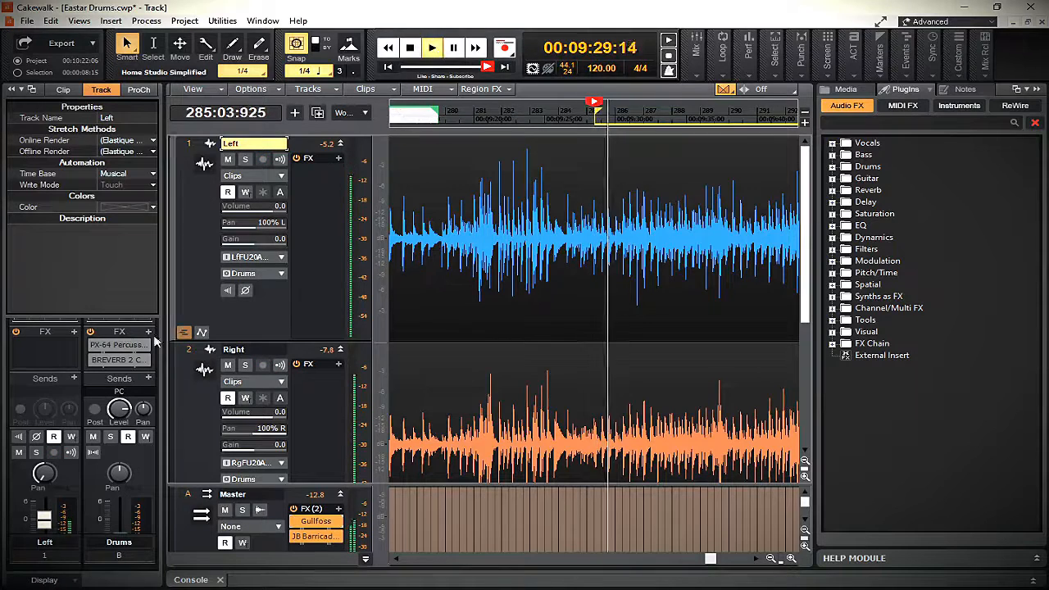
{"action": "left_click", "coordinate": [94, 346]}
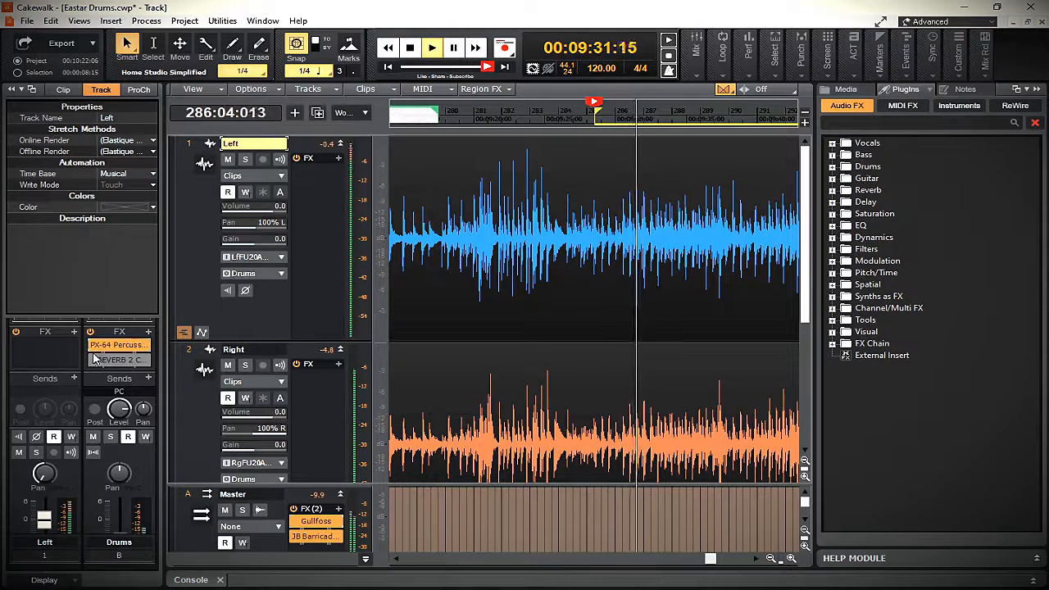
{"action": "left_click", "coordinate": [95, 360]}
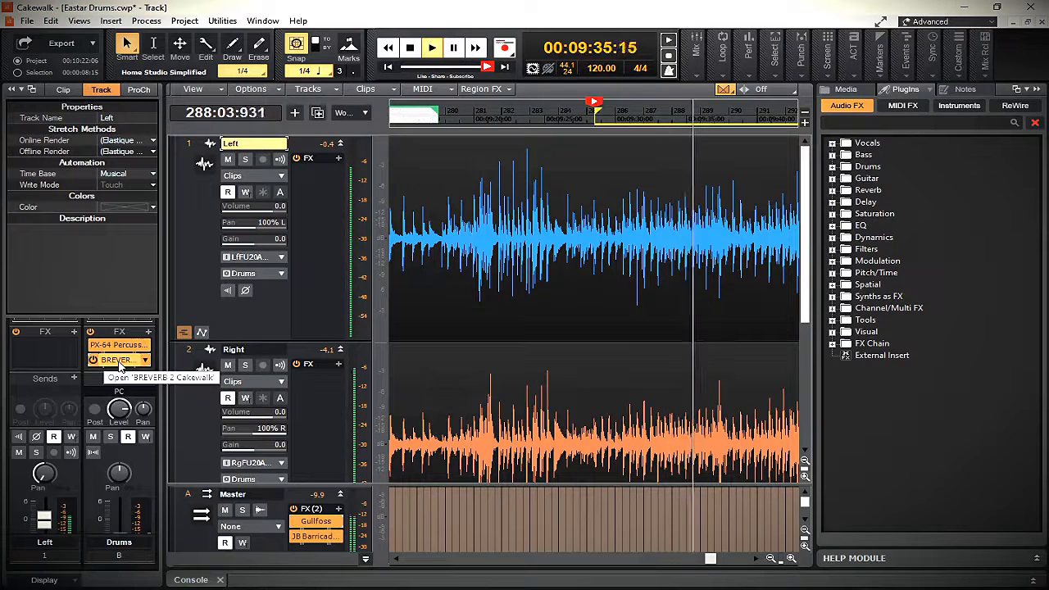
Lower the wet level of the Drums bus BREVERB 2 reverb to -12.0 dB and close the plug-in window
{"action": "double_click", "coordinate": [119, 362]}
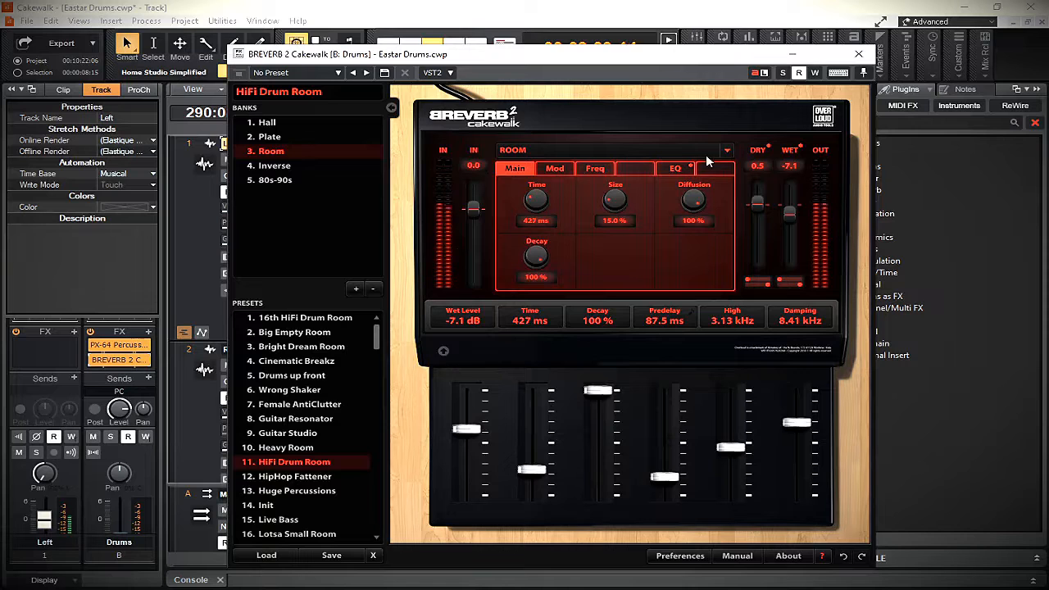
{"action": "left_click_drag", "start_coordinate": [467, 428], "coordinate": [466, 438]}
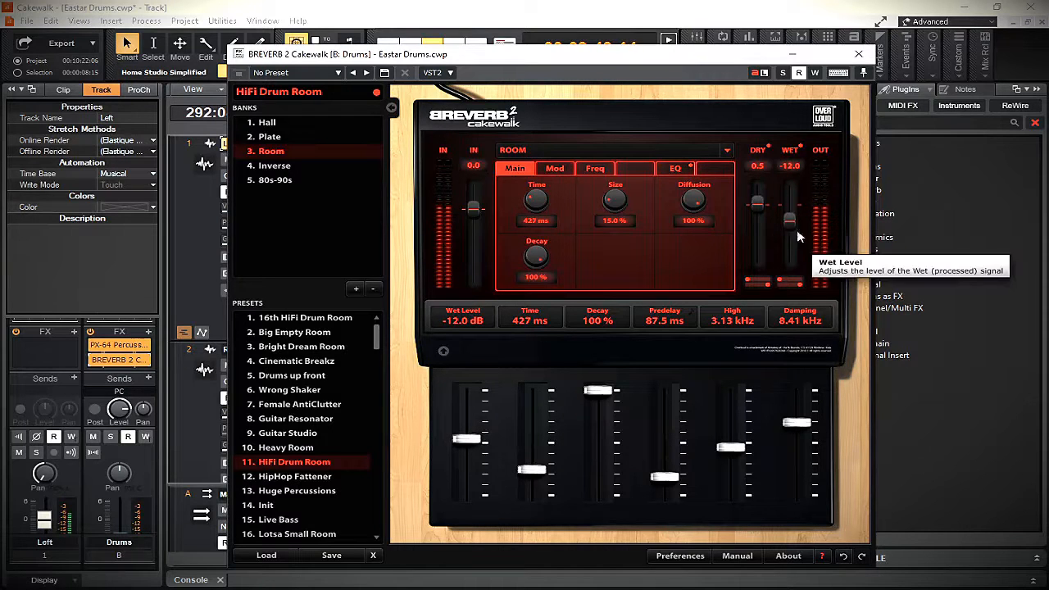
{"action": "left_click", "coordinate": [859, 55]}
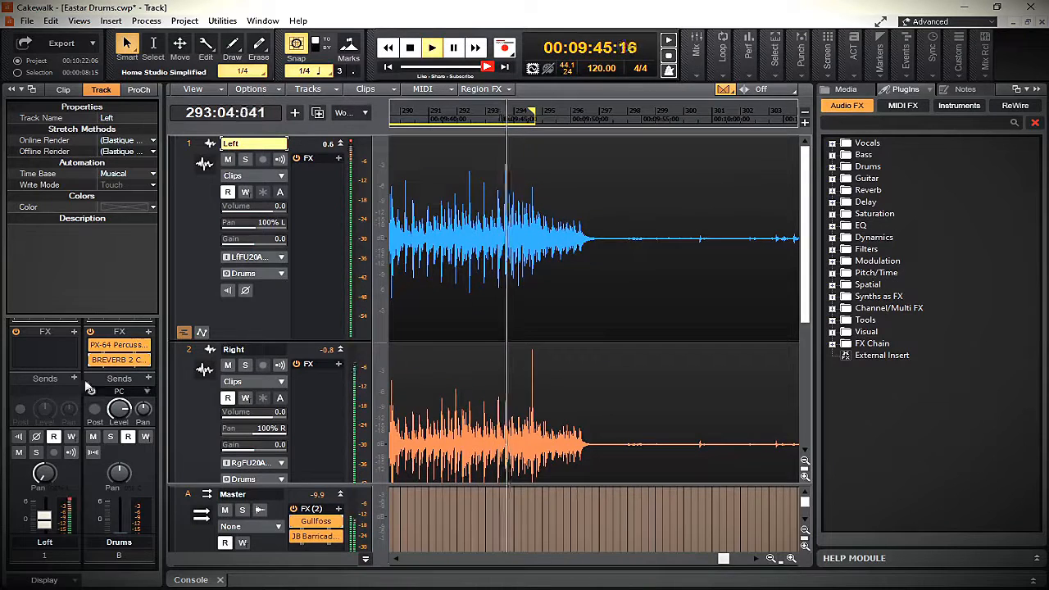
Examine the PX-64 Percussion Strip settings on the Drums bus during playback, close the plug-in window and stop playback
{"action": "double_click", "coordinate": [121, 348]}
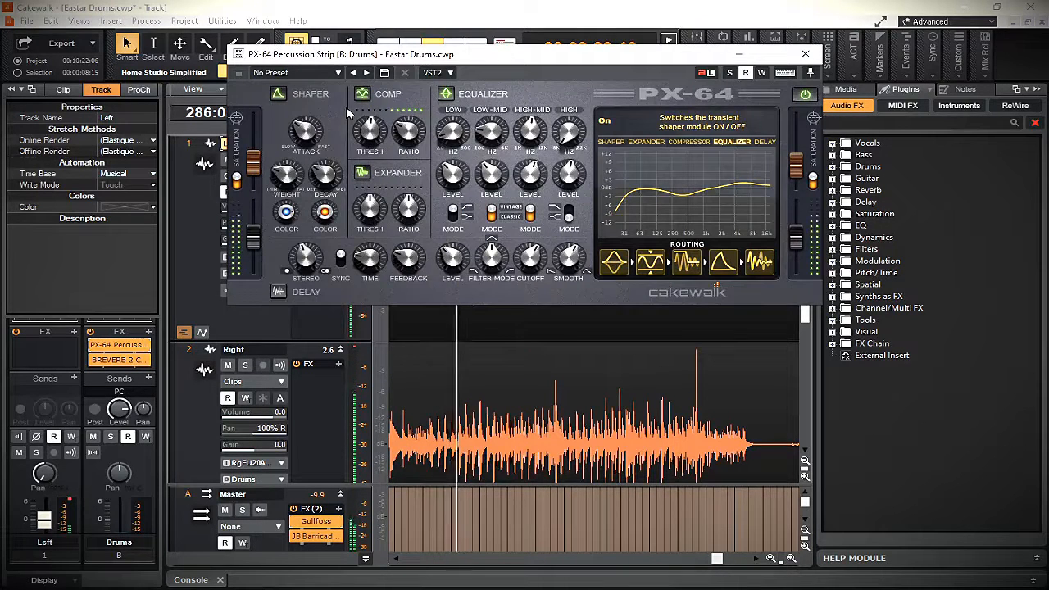
{"action": "left_click", "coordinate": [806, 54]}
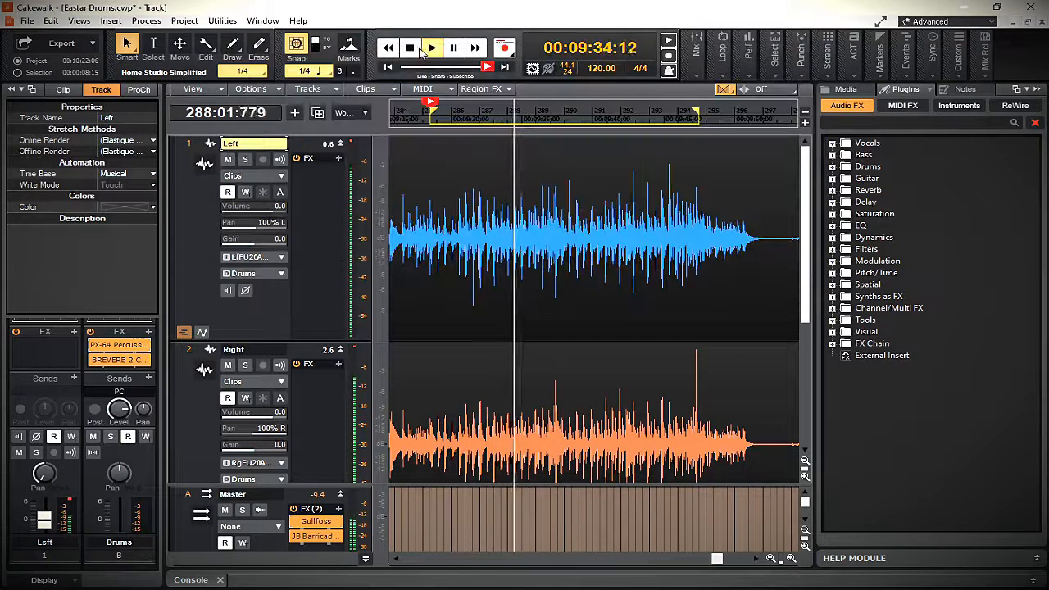
{"action": "left_click", "coordinate": [411, 50]}
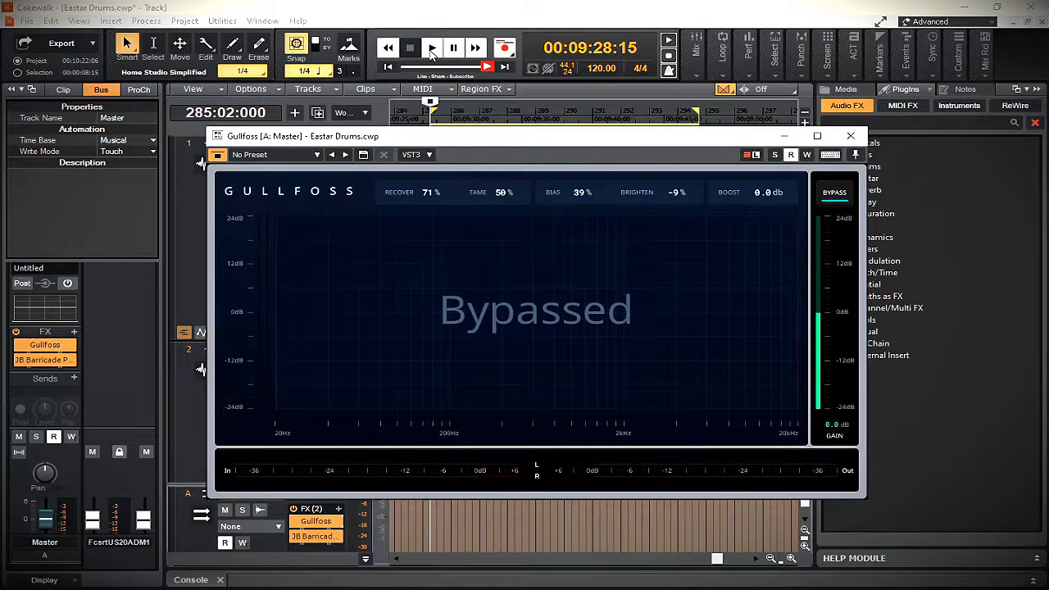
Play the effected drums, compare the Master bus Gullfoss active and bypassed, leave it active and stop playback
{"action": "left_click", "coordinate": [433, 49]}
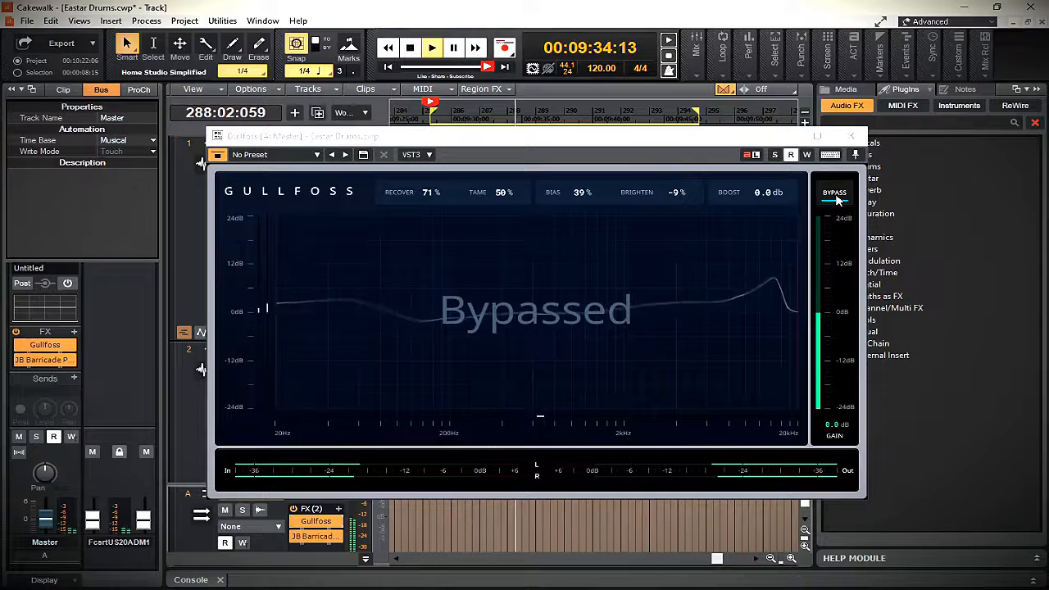
{"action": "left_click", "coordinate": [836, 195]}
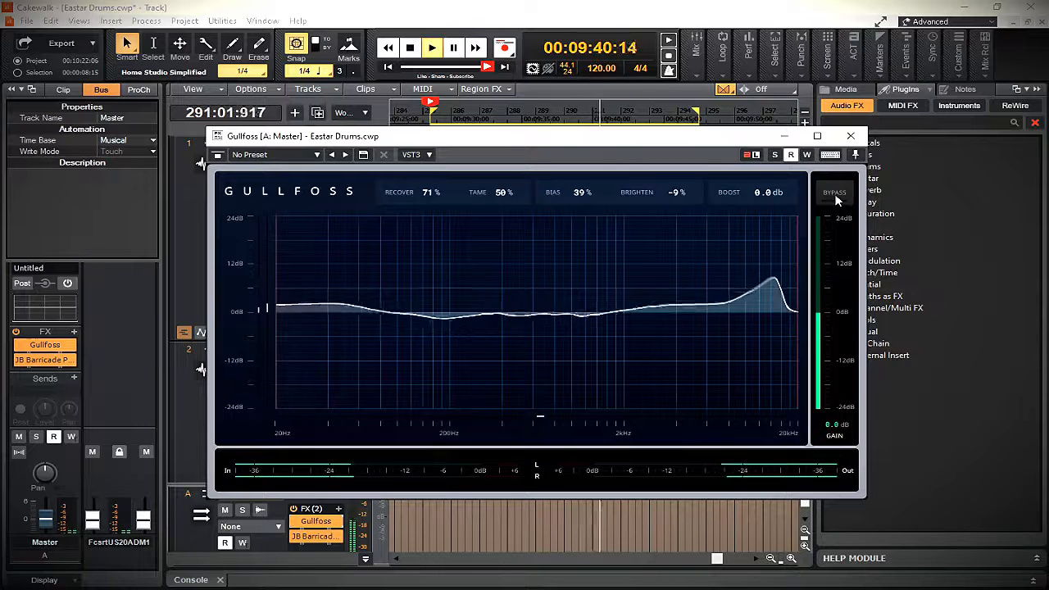
{"action": "left_click", "coordinate": [834, 194]}
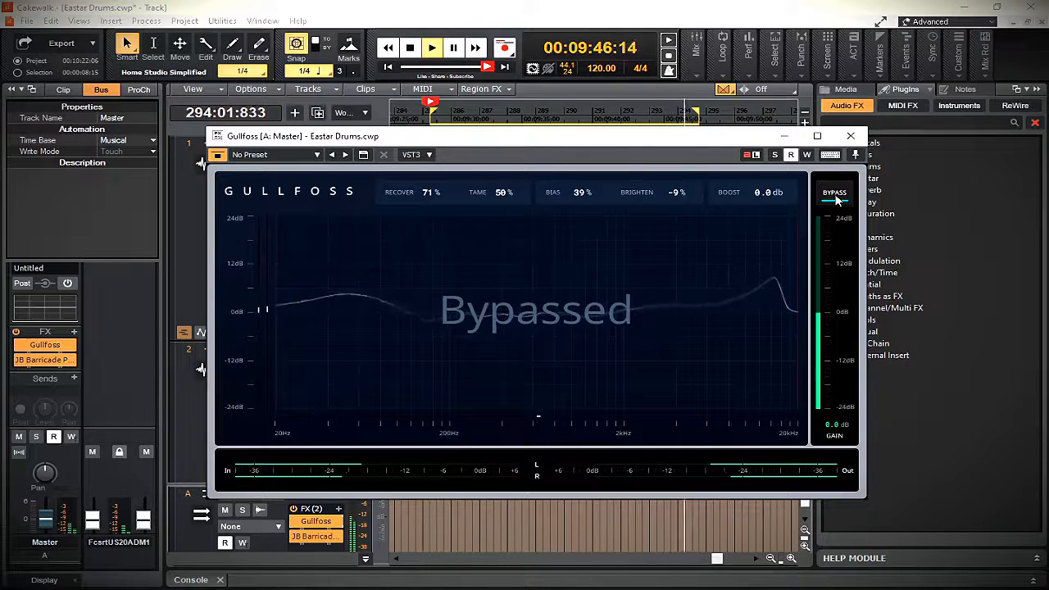
{"action": "left_click", "coordinate": [835, 194]}
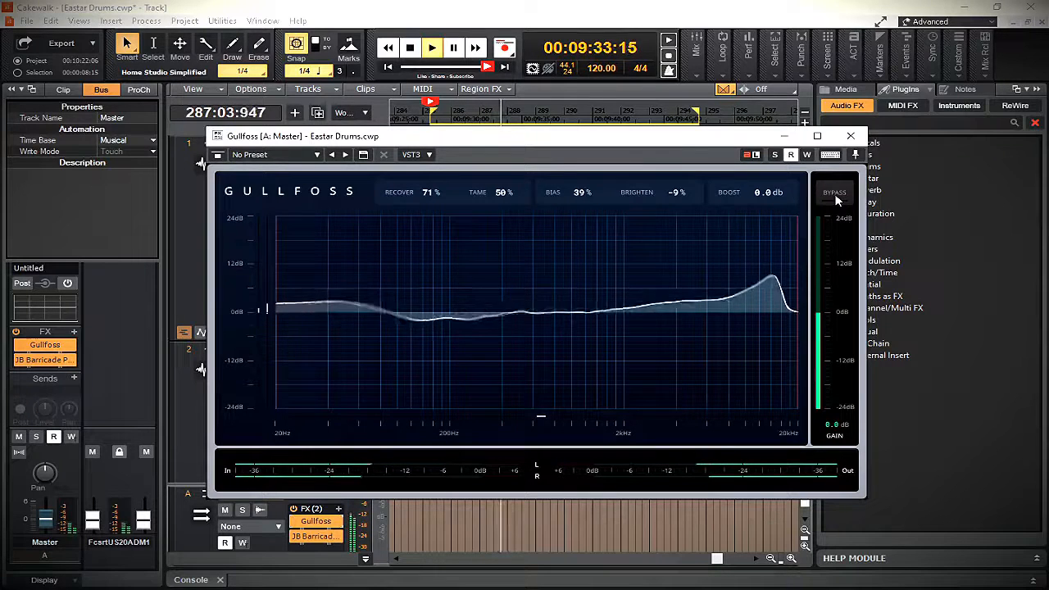
{"action": "left_click", "coordinate": [836, 197]}
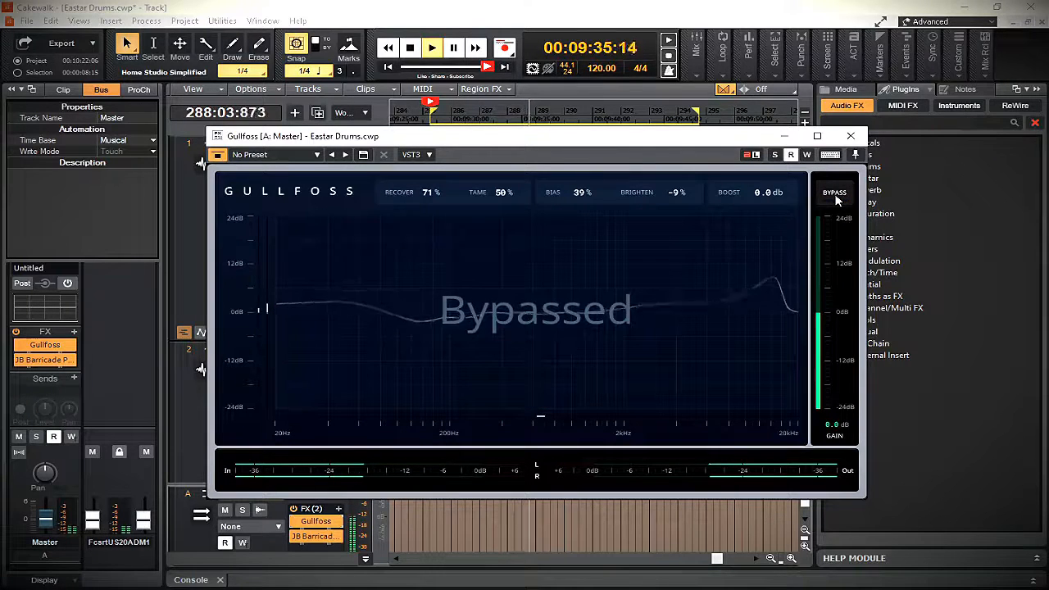
{"action": "left_click", "coordinate": [835, 196]}
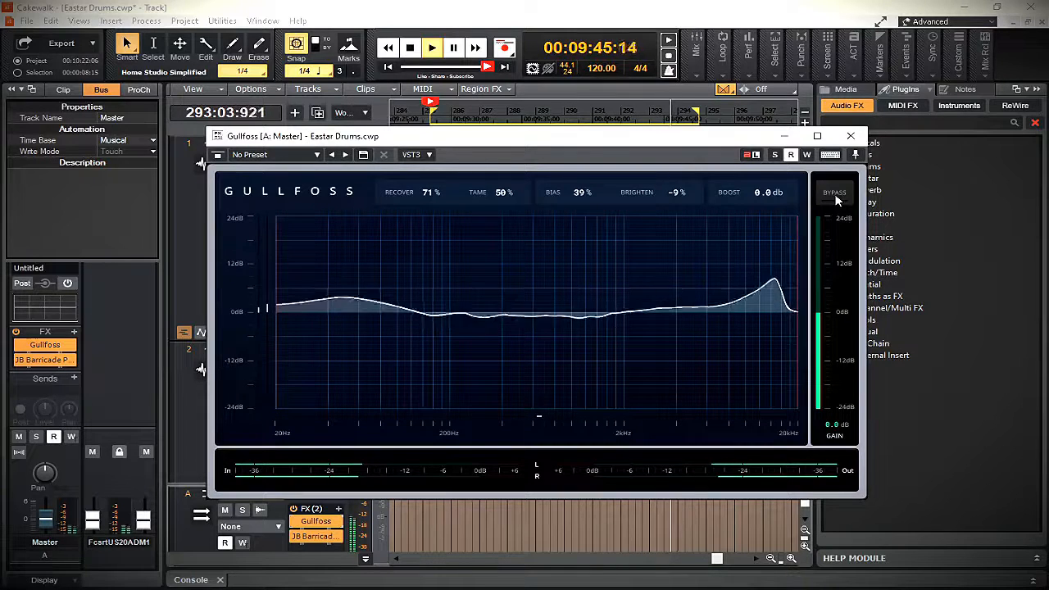
{"action": "left_click", "coordinate": [412, 48]}
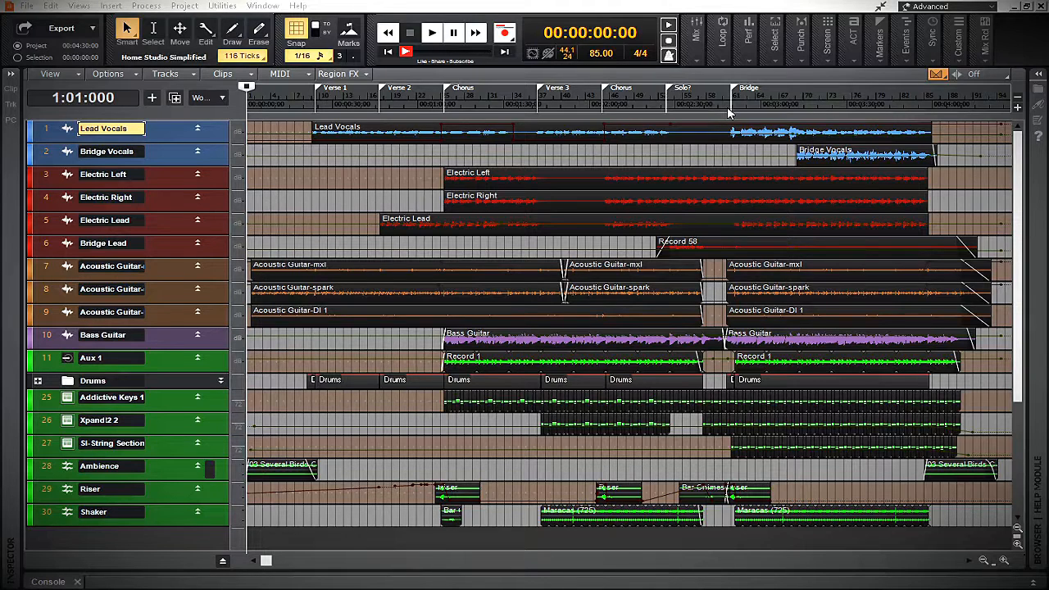
Show the bus pane in the full song project and save the project
{"action": "left_click", "coordinate": [224, 562]}
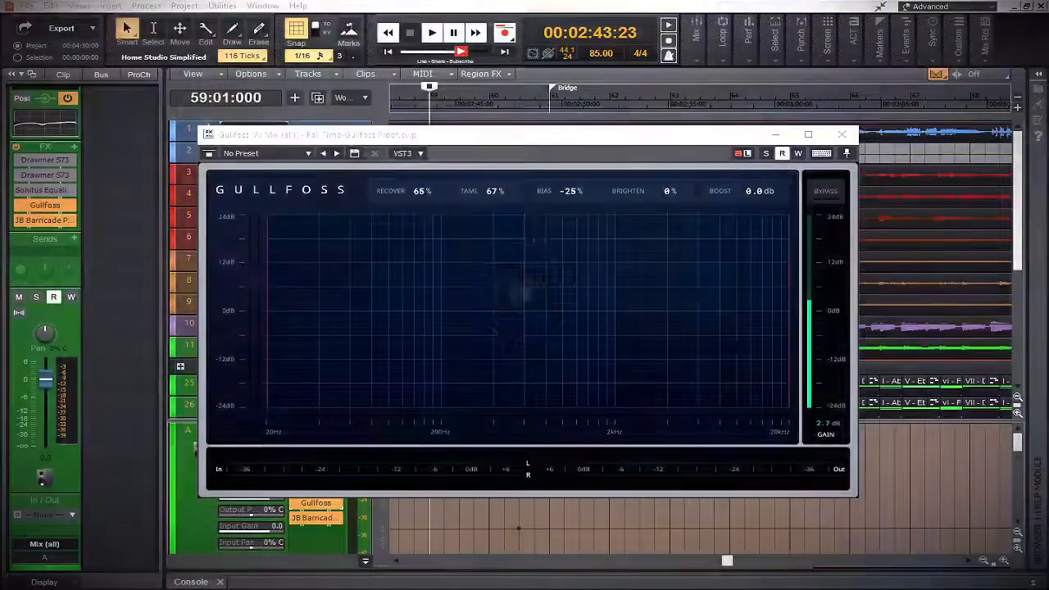
{"action": "key", "text": "ctrl+s"}
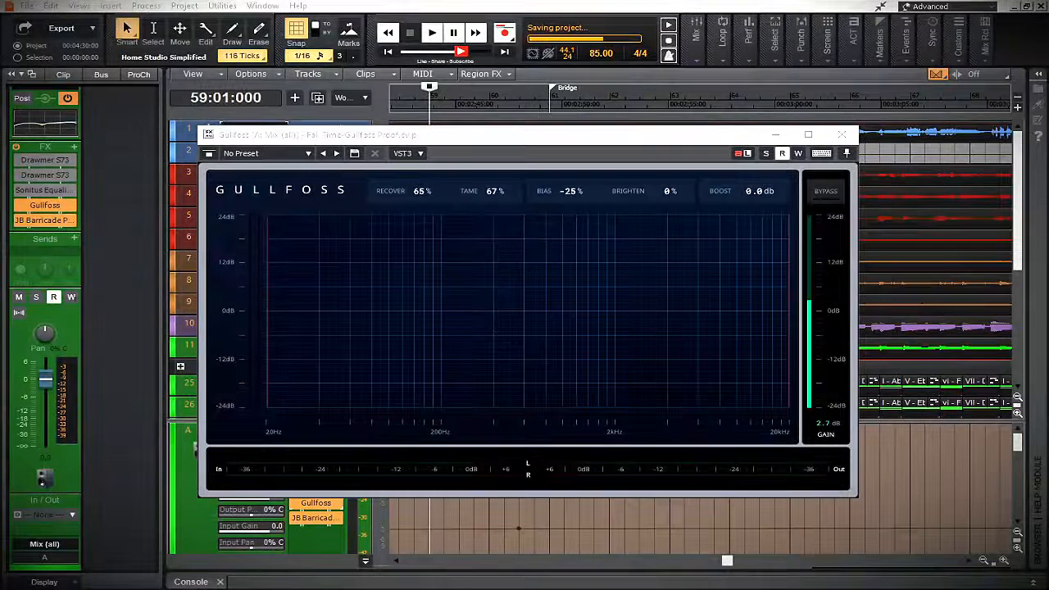
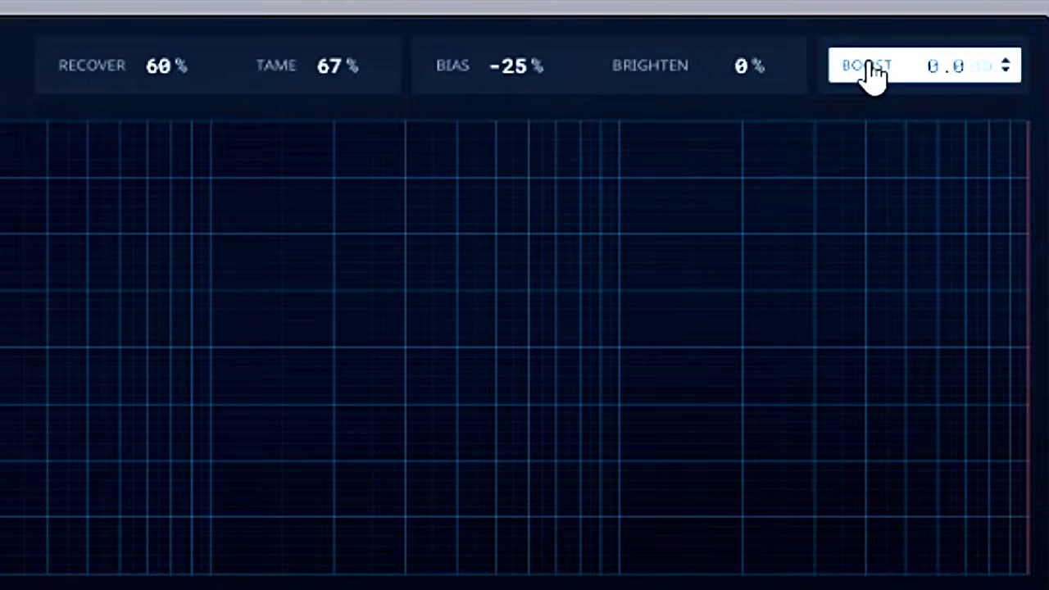
Nudge the Gullfoss Recover amount to 61% and return it to 60%
{"action": "mouse_move", "coordinate": [163, 79]}
{"action": "left_mouse_down"}
{"action": "mouse_move", "coordinate": [165, 29]}
{"action": "mouse_move", "coordinate": [148, 134]}
{"action": "mouse_move", "coordinate": [163, 51]}
{"action": "mouse_move", "coordinate": [164, 84]}
{"action": "left_mouse_up"}
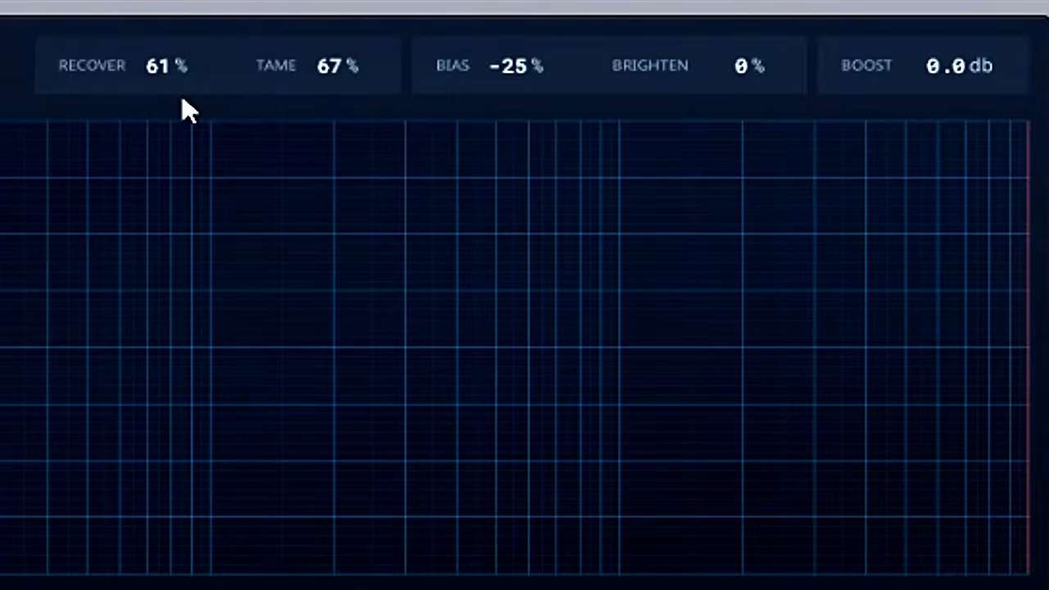
{"action": "double_click", "coordinate": [144, 85]}
{"action": "double_click", "coordinate": [144, 85]}
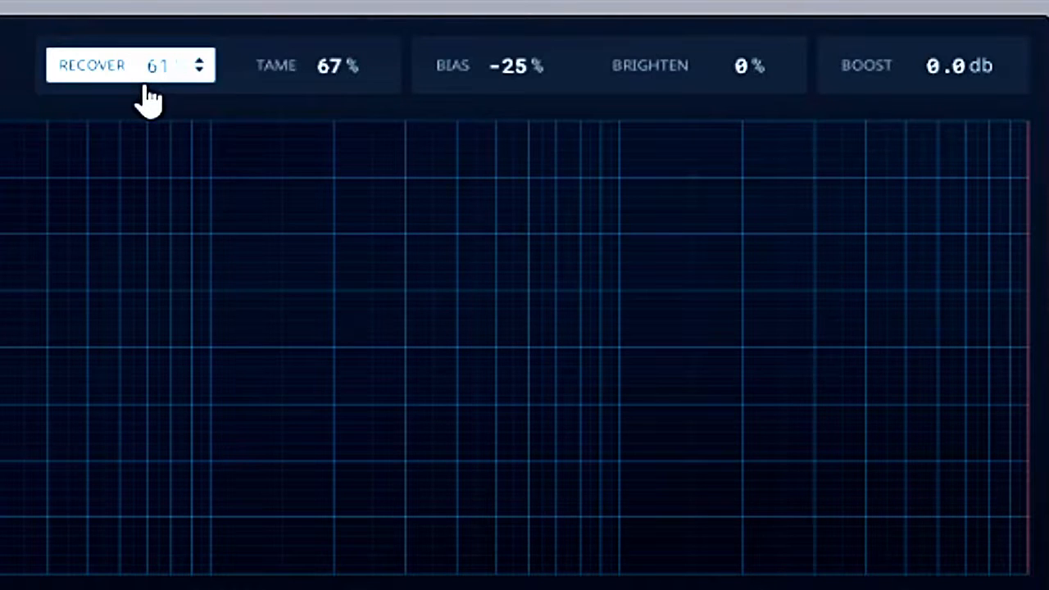
{"action": "left_click_drag", "start_coordinate": [145, 87], "coordinate": [169, 82]}
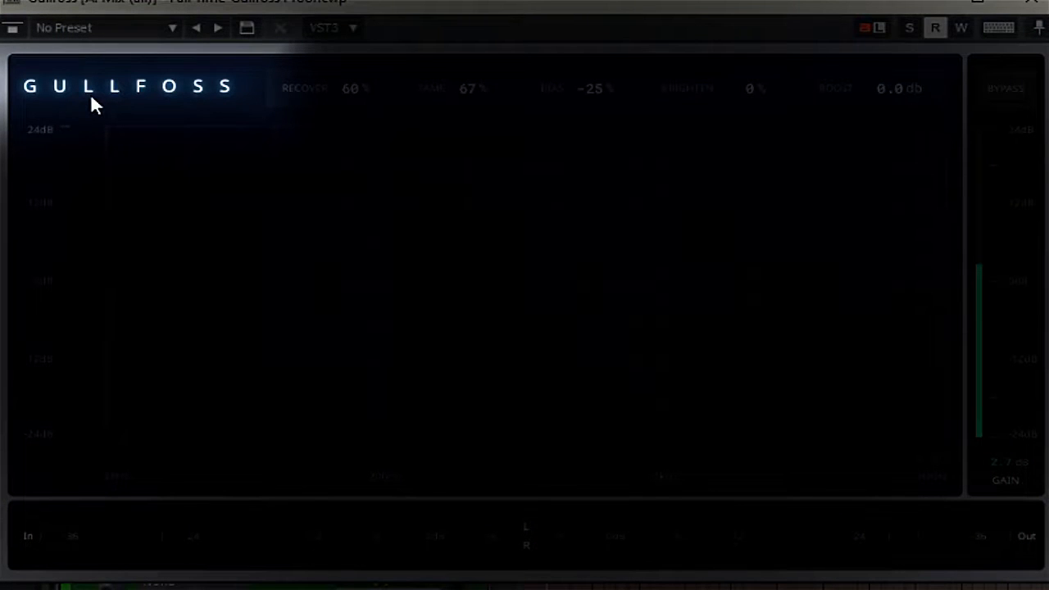
Widen the Gullfoss processing range during playback, moving the low frequency limit down to 20 Hz and the high limit up to 20 kHz
{"action": "left_click", "coordinate": [91, 97]}
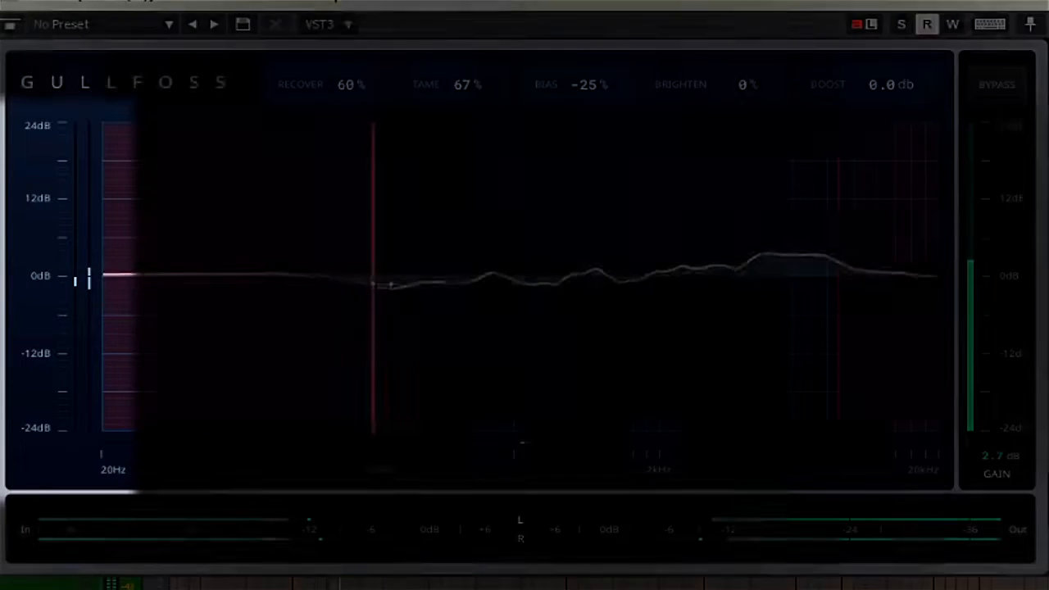
{"action": "mouse_move", "coordinate": [355, 283]}
{"action": "left_mouse_down"}
{"action": "mouse_move", "coordinate": [383, 283]}
{"action": "mouse_move", "coordinate": [135, 271]}
{"action": "left_mouse_up"}
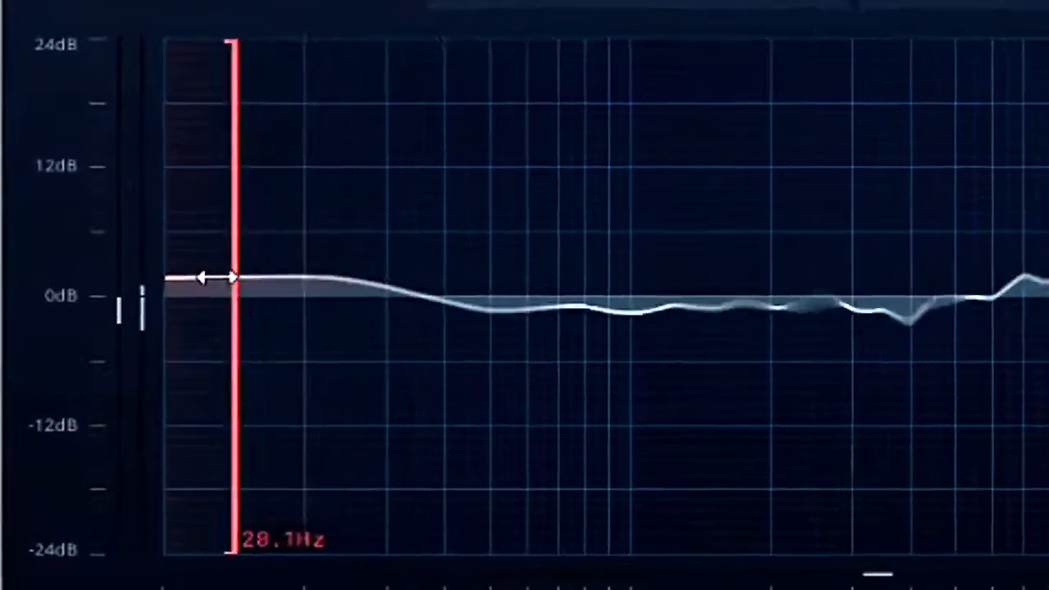
{"action": "left_click_drag", "start_coordinate": [217, 278], "coordinate": [144, 276]}
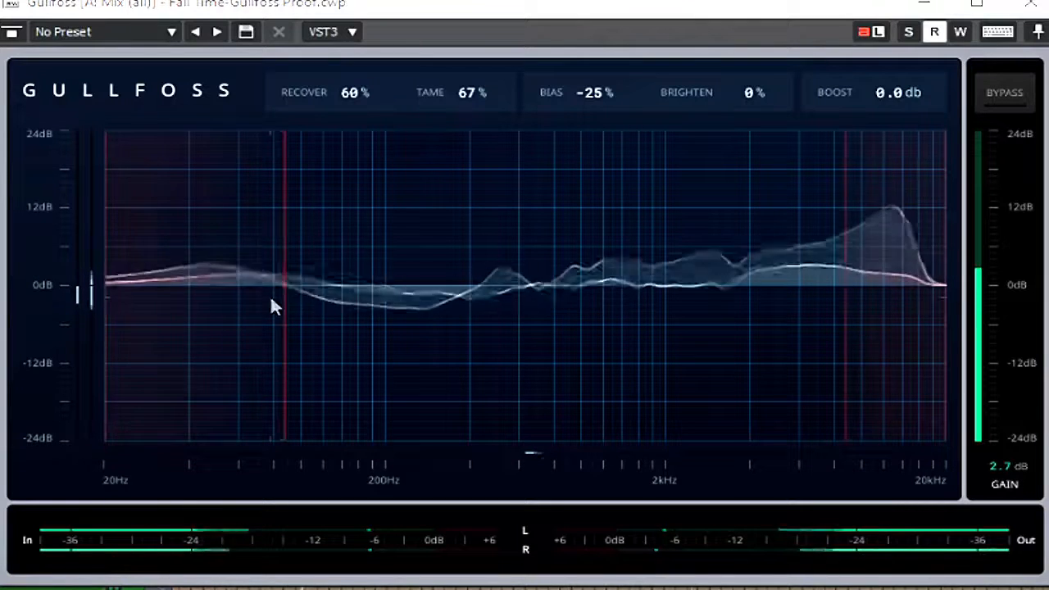
{"action": "left_click_drag", "start_coordinate": [286, 297], "coordinate": [89, 271]}
{"action": "left_click_drag", "start_coordinate": [842, 205], "coordinate": [961, 211]}
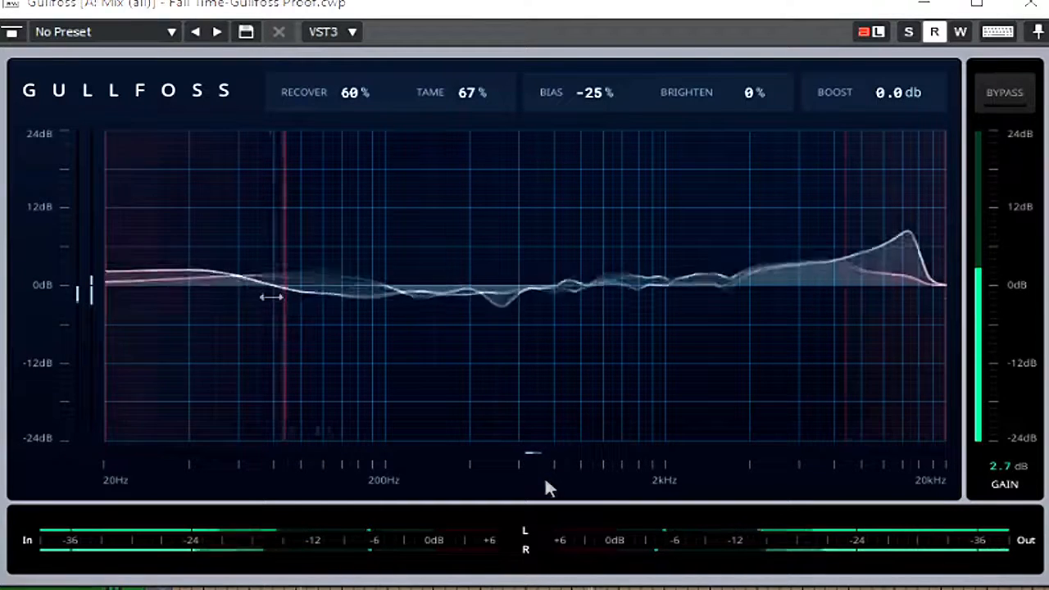
{"action": "left_click_drag", "start_coordinate": [287, 298], "coordinate": [103, 271]}
{"action": "left_click_drag", "start_coordinate": [845, 204], "coordinate": [956, 206]}
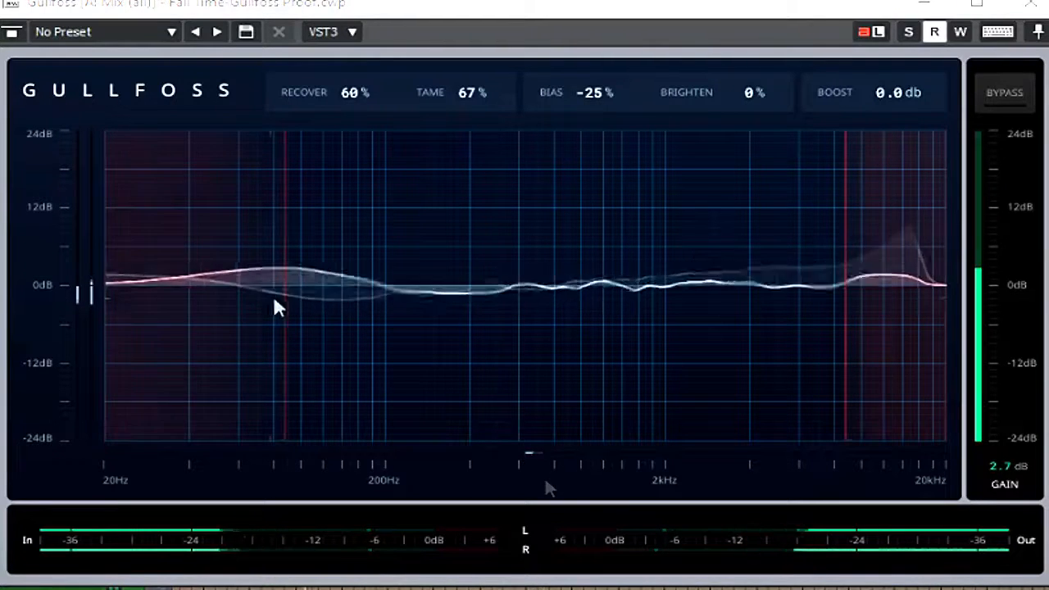
{"action": "mouse_move", "coordinate": [286, 297]}
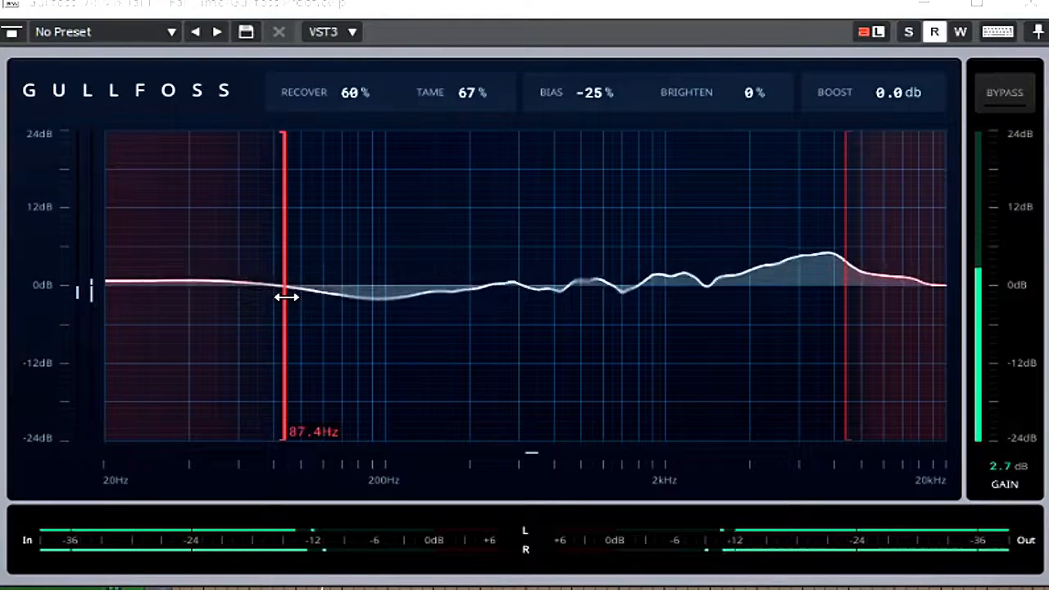
{"action": "left_click_drag", "start_coordinate": [286, 297], "coordinate": [87, 272]}
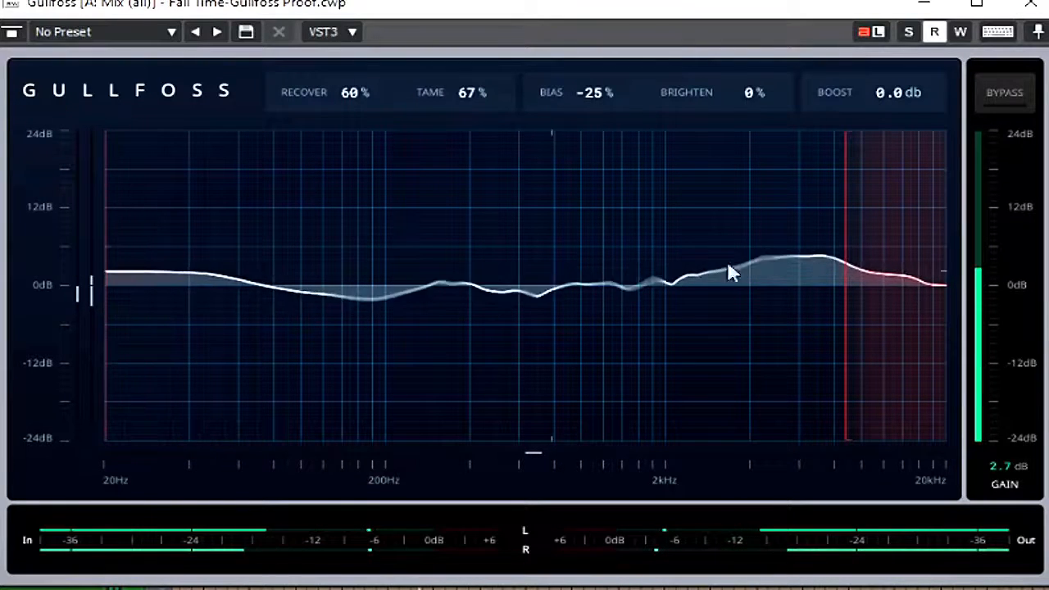
{"action": "left_click_drag", "start_coordinate": [846, 199], "coordinate": [961, 206]}
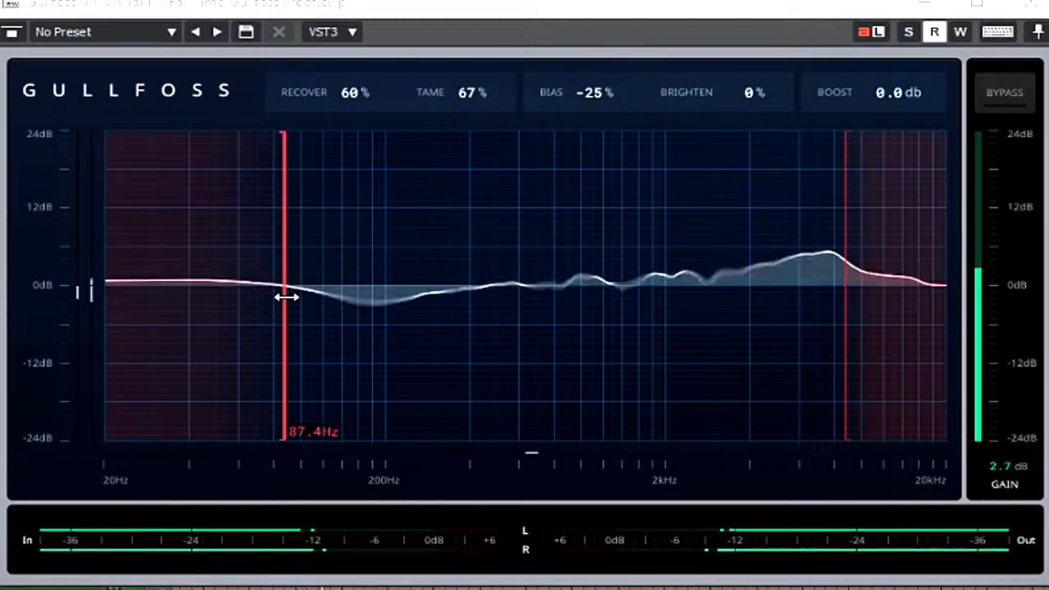
{"action": "left_click_drag", "start_coordinate": [286, 297], "coordinate": [89, 271]}
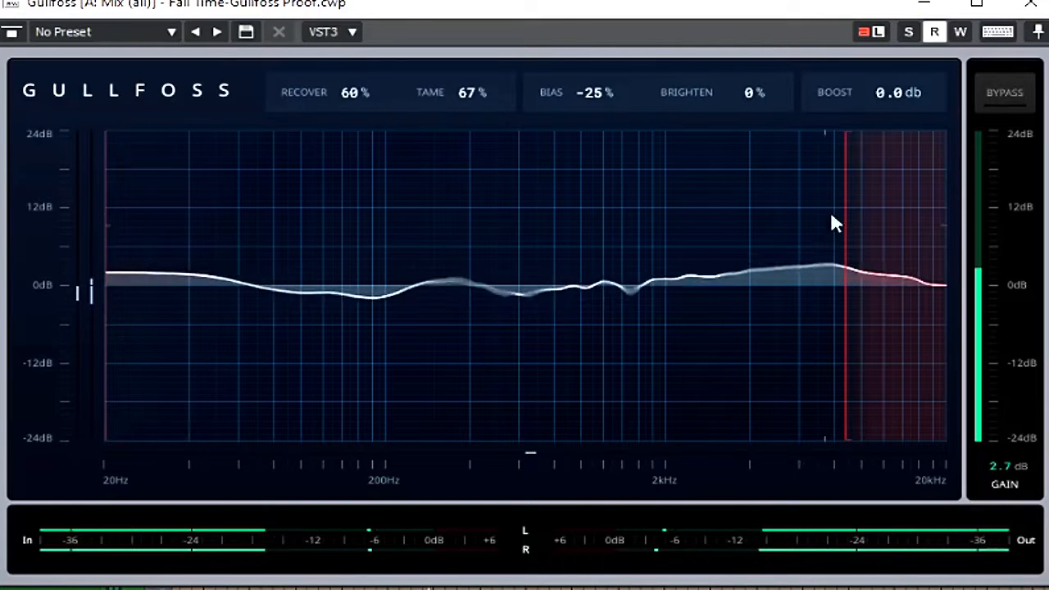
{"action": "left_click_drag", "start_coordinate": [839, 199], "coordinate": [961, 206]}
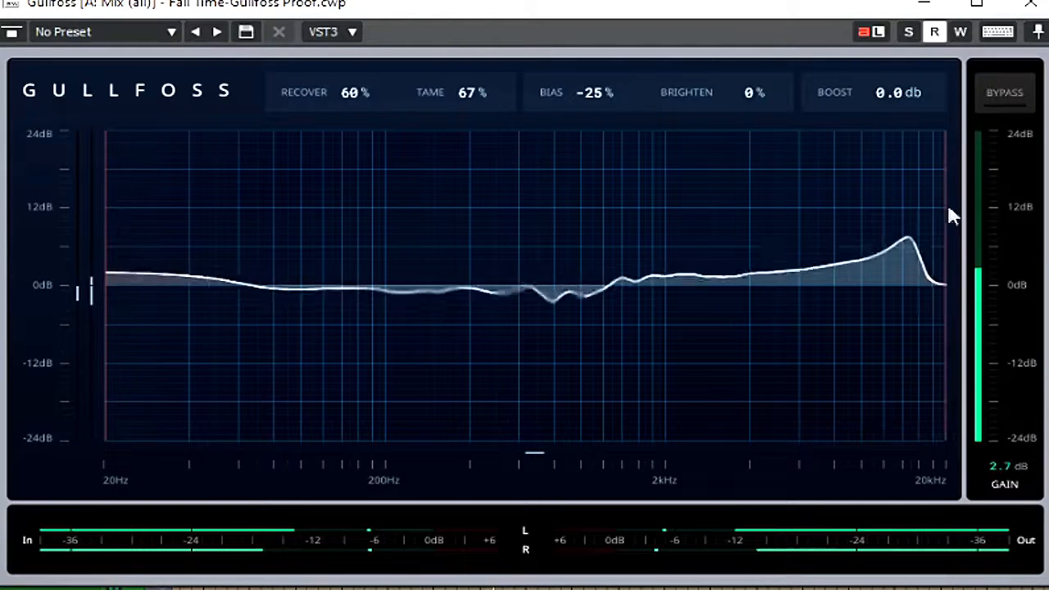